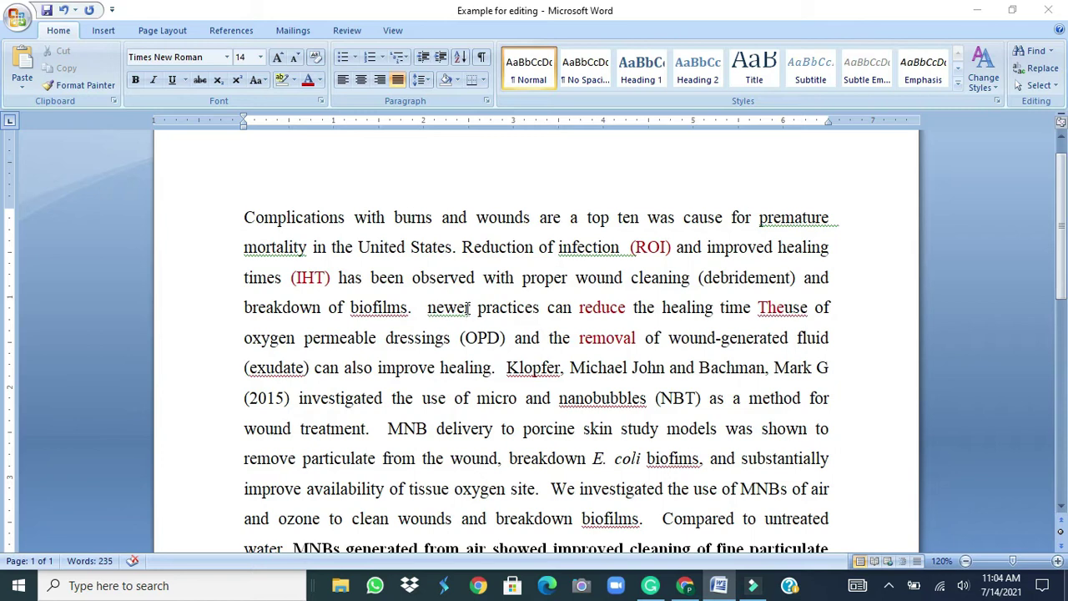
Capitalize "newer" as "Newer" at the start of its sentence and remove the extra space after it
{"action": "left_click", "coordinate": [471, 308]}
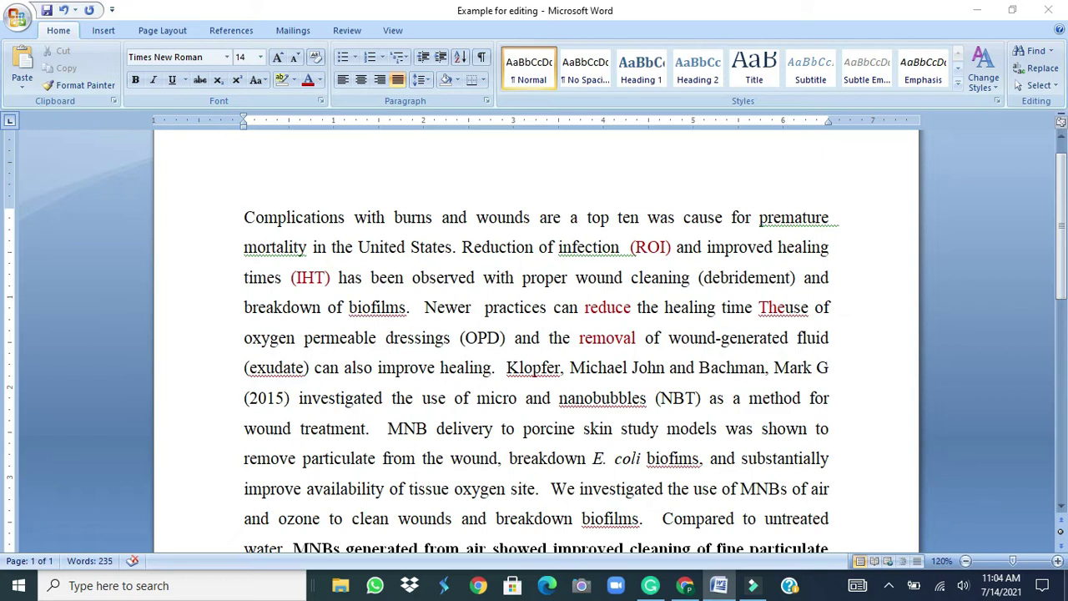
{"action": "key", "text": "Delete"}
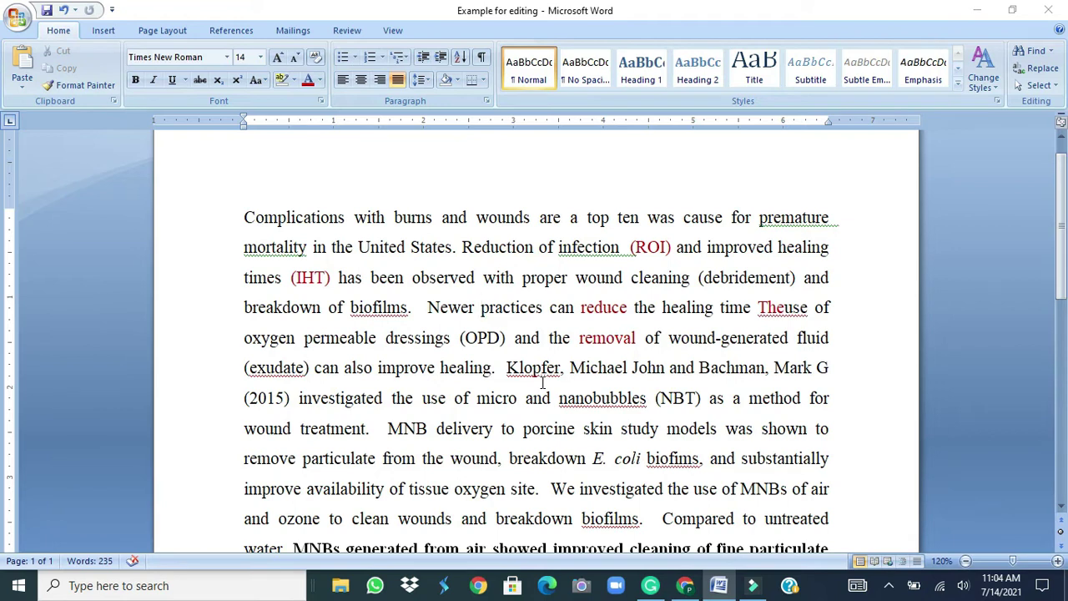
Insert an extra space between "burns" and "and" and another between "observed" and "with"
{"action": "key", "text": "ctrl+z"}
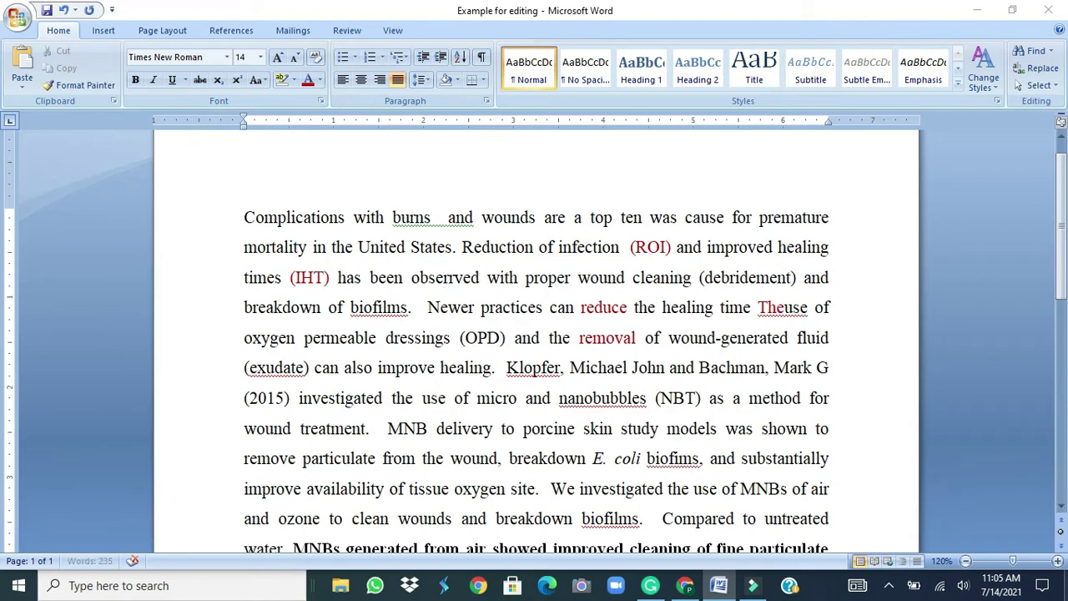
{"action": "key", "text": "ctrl+z"}
{"action": "key", "text": "Right"}
{"action": "key", "text": "Right"}
{"action": "key", "text": "Right"}
{"action": "key", "text": "ctrl+z"}
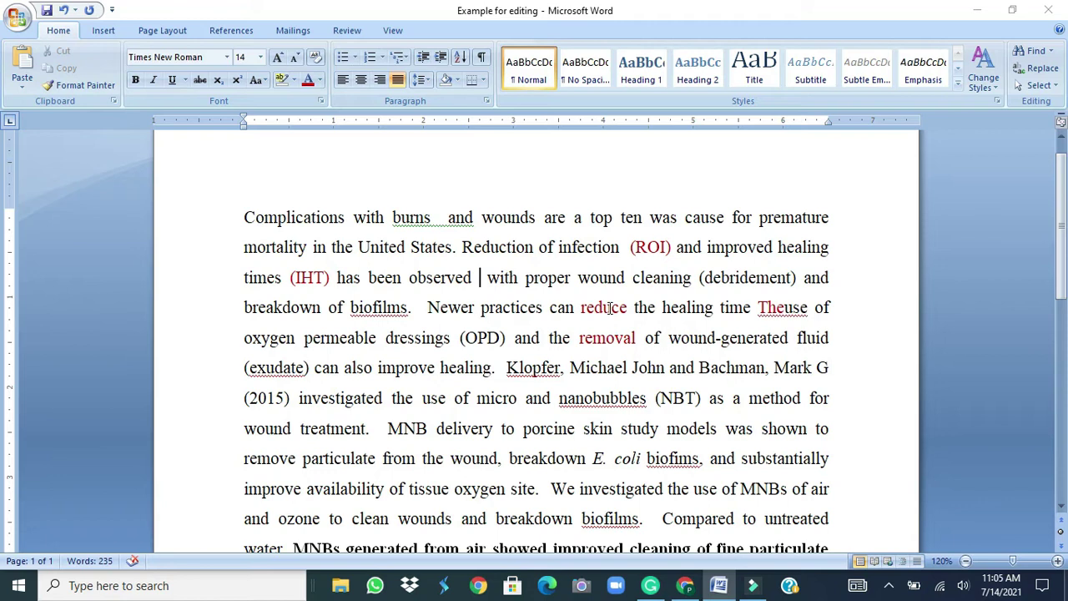
Replace the red word "reduce" with its suggested synonym "decrease"
{"action": "right_click", "coordinate": [610, 307]}
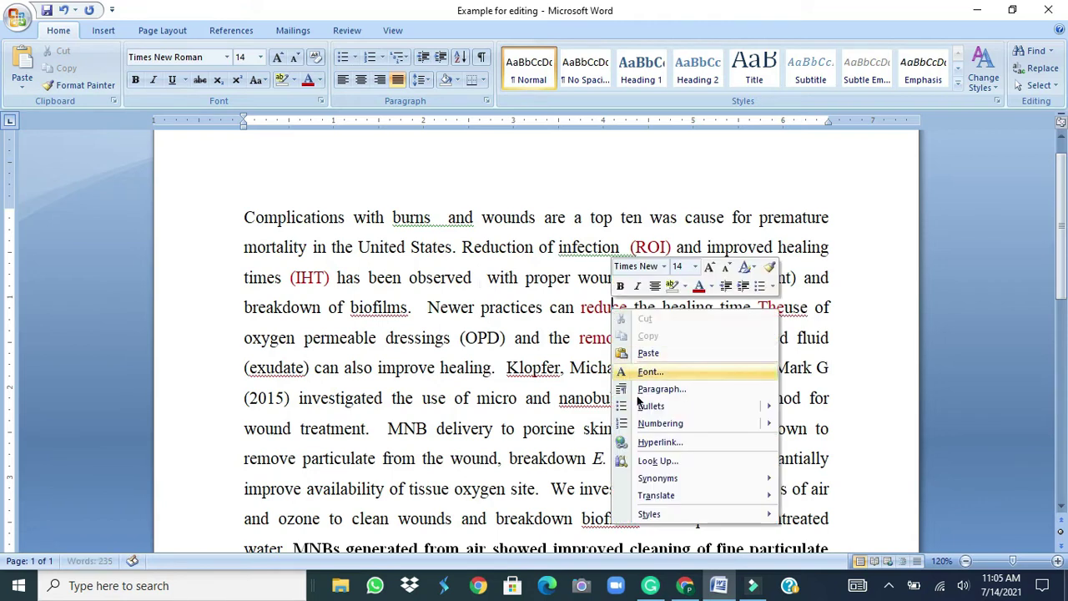
{"action": "mouse_move", "coordinate": [657, 478]}
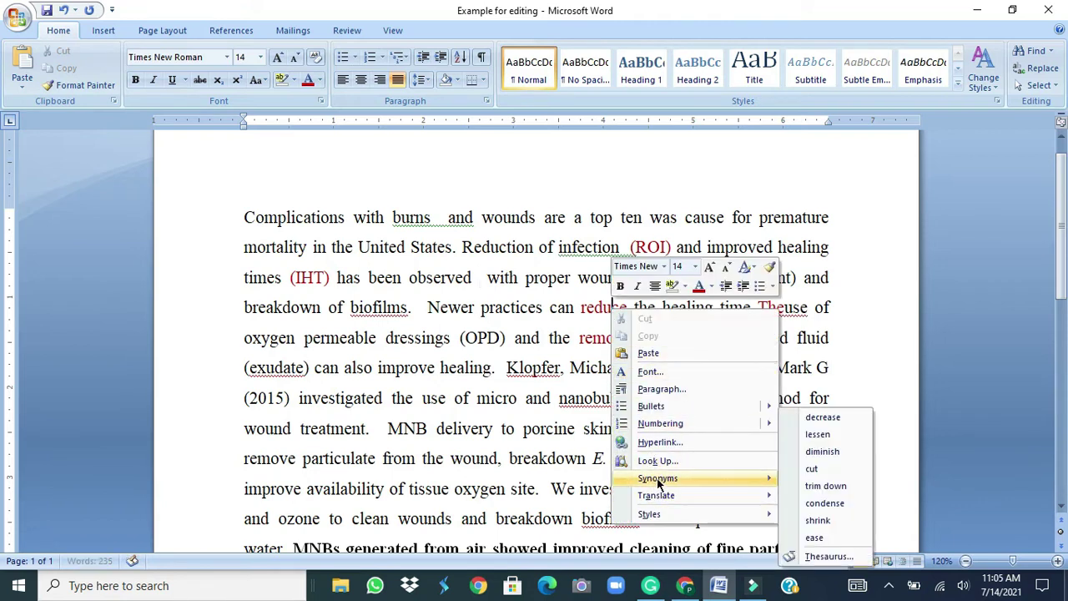
{"action": "left_click", "coordinate": [841, 417]}
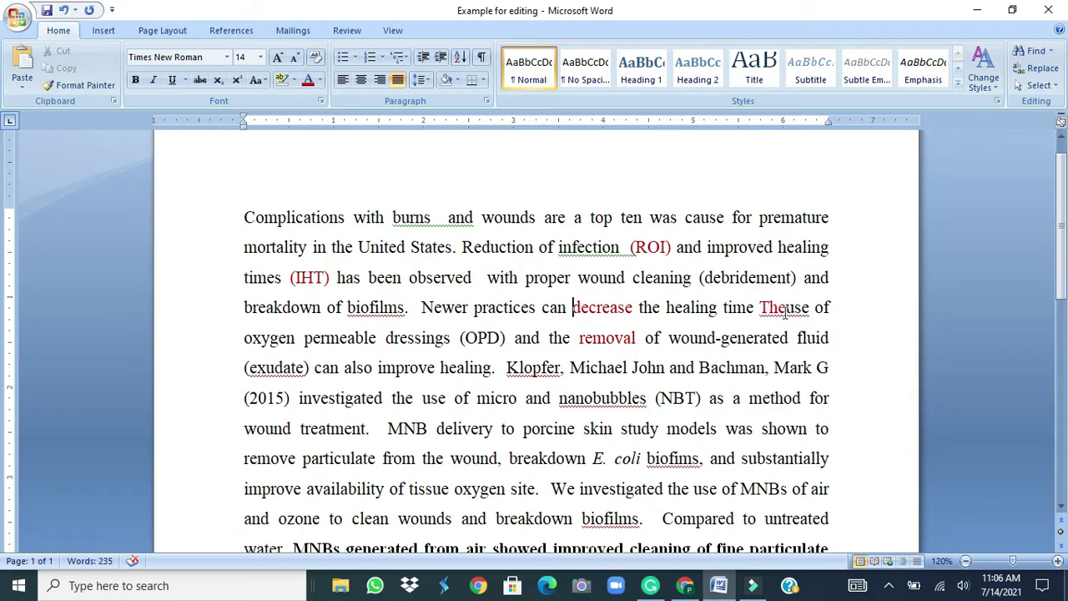
Correct "Theuse" to "The use" and add a period after "healing time" before it
{"action": "right_click", "coordinate": [783, 307]}
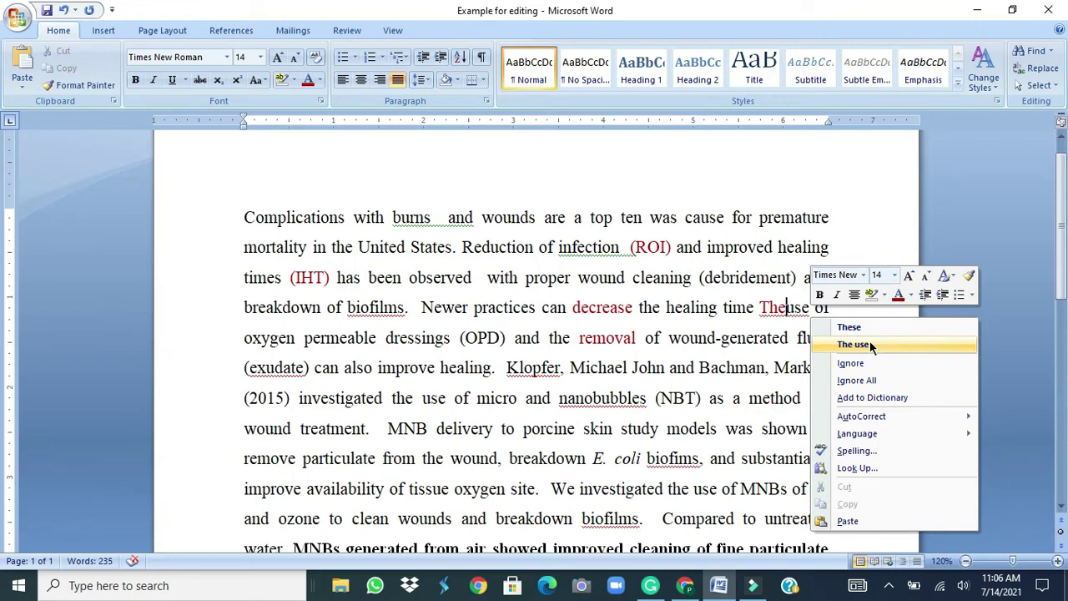
{"action": "left_click", "coordinate": [866, 347]}
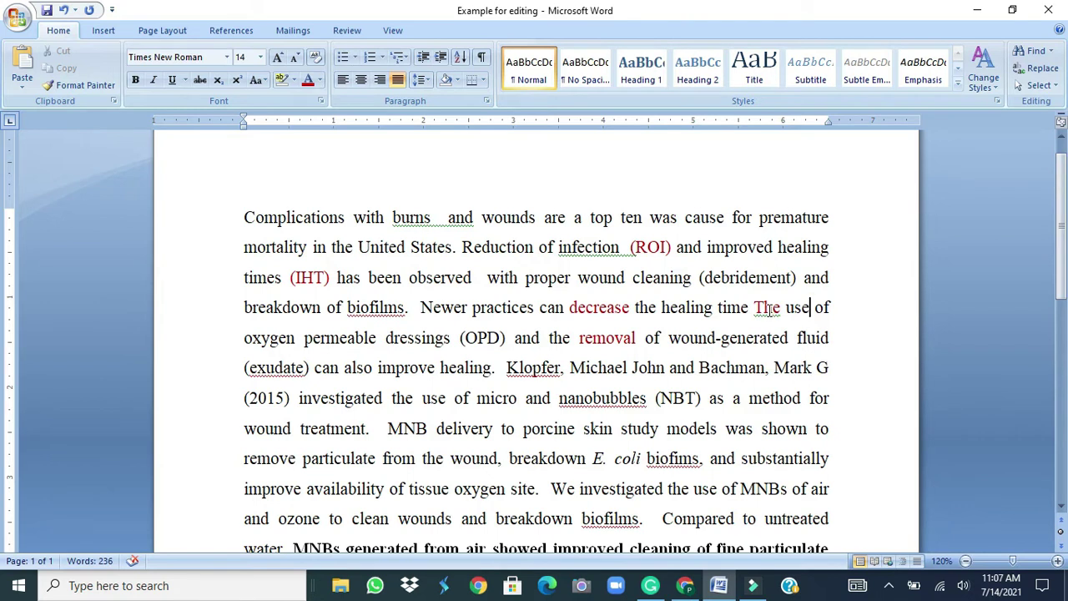
{"action": "right_click", "coordinate": [769, 309]}
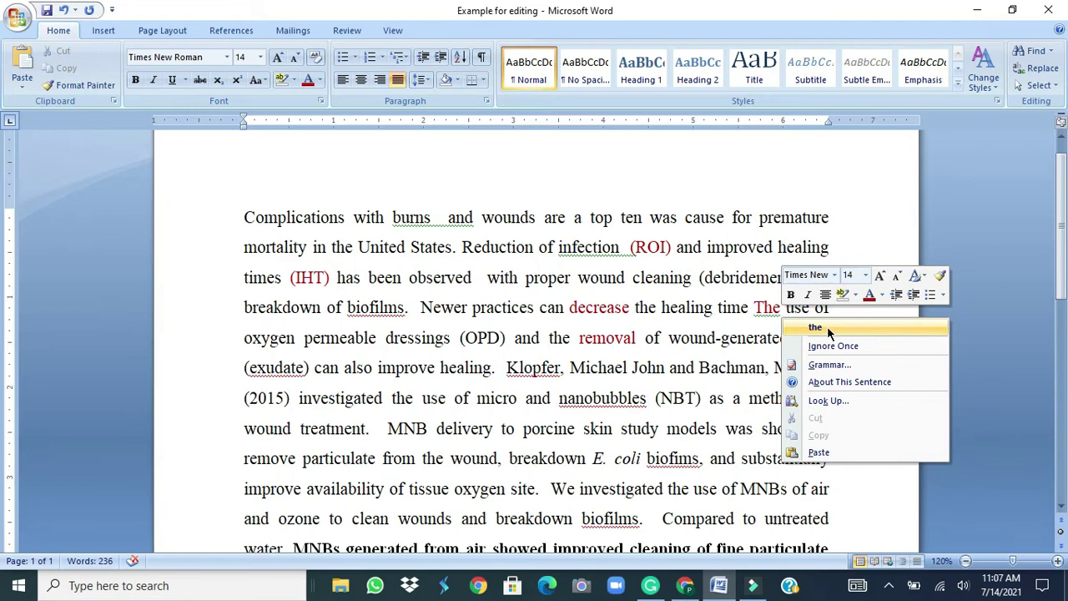
{"action": "left_click", "coordinate": [748, 312]}
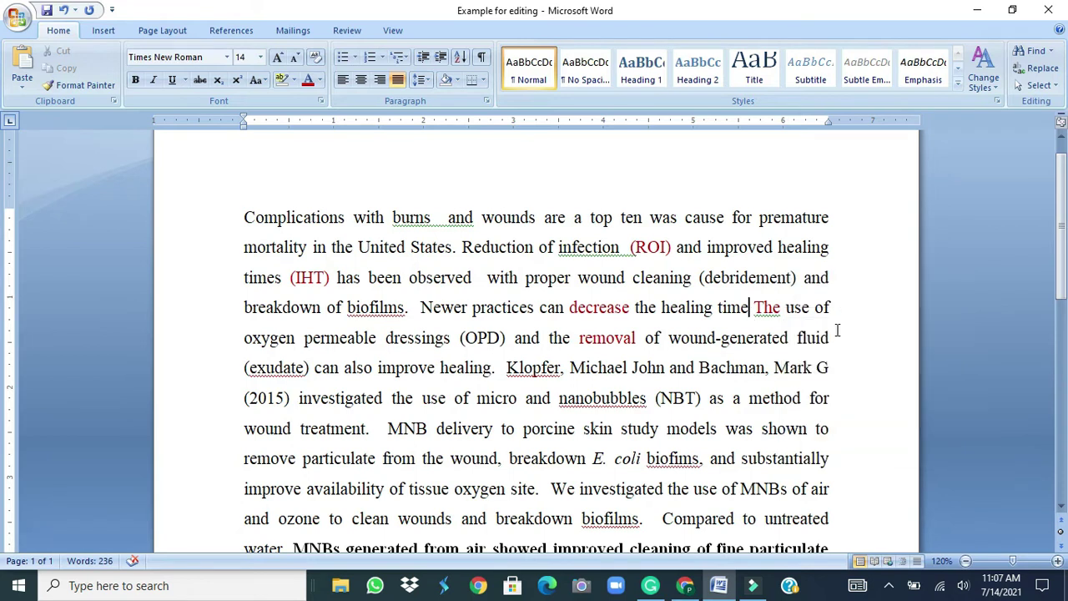
{"action": "type", "text": "."}
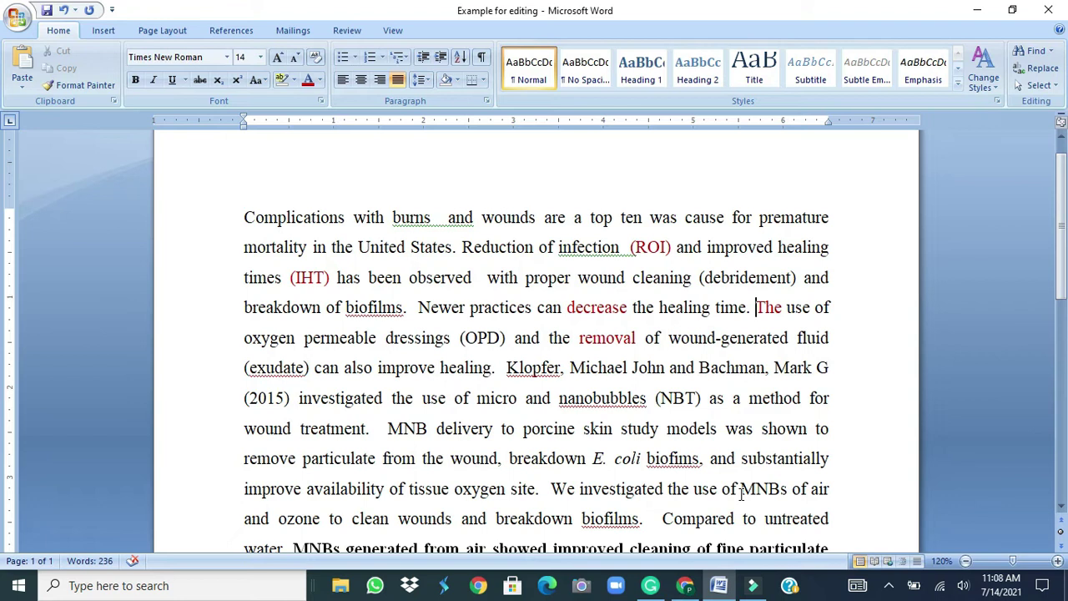
Correct the misspelled word "biofims" after "E. coli" to "biofilms"
{"action": "right_click", "coordinate": [674, 461]}
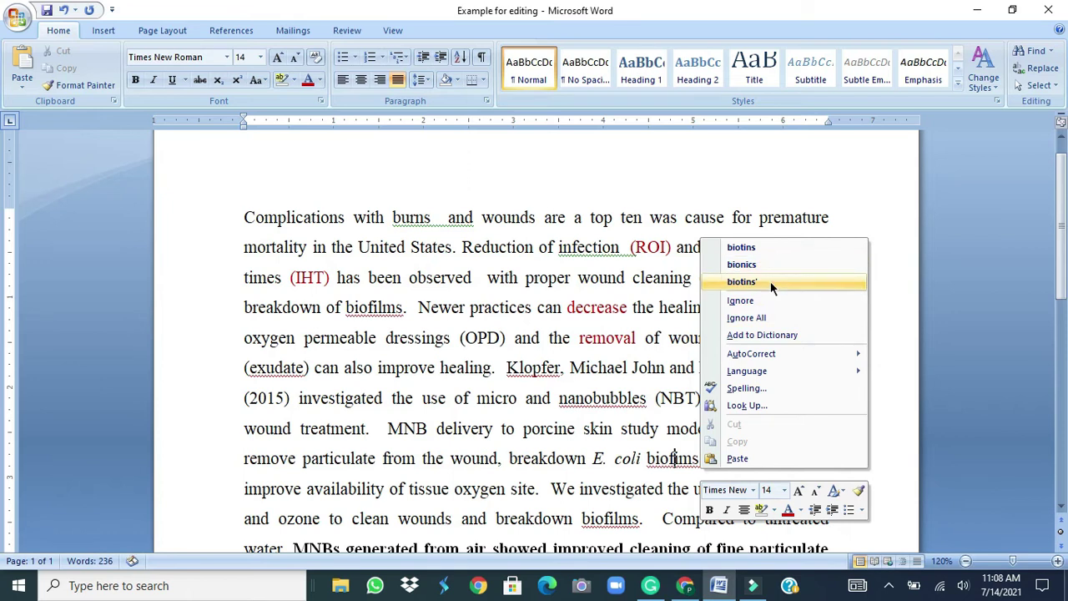
{"action": "left_click", "coordinate": [679, 460]}
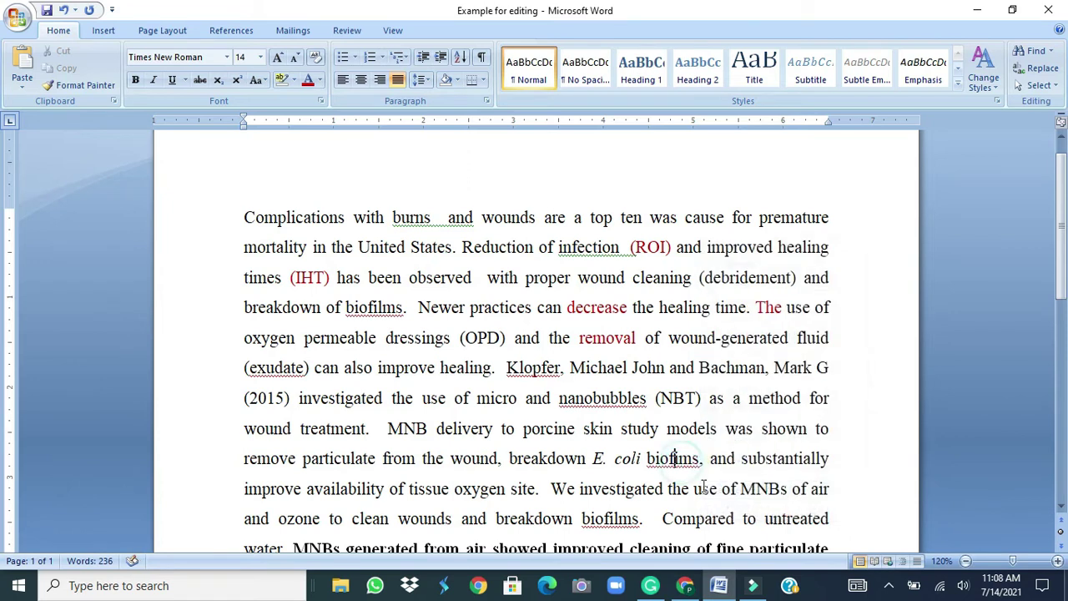
{"action": "type", "text": "l"}
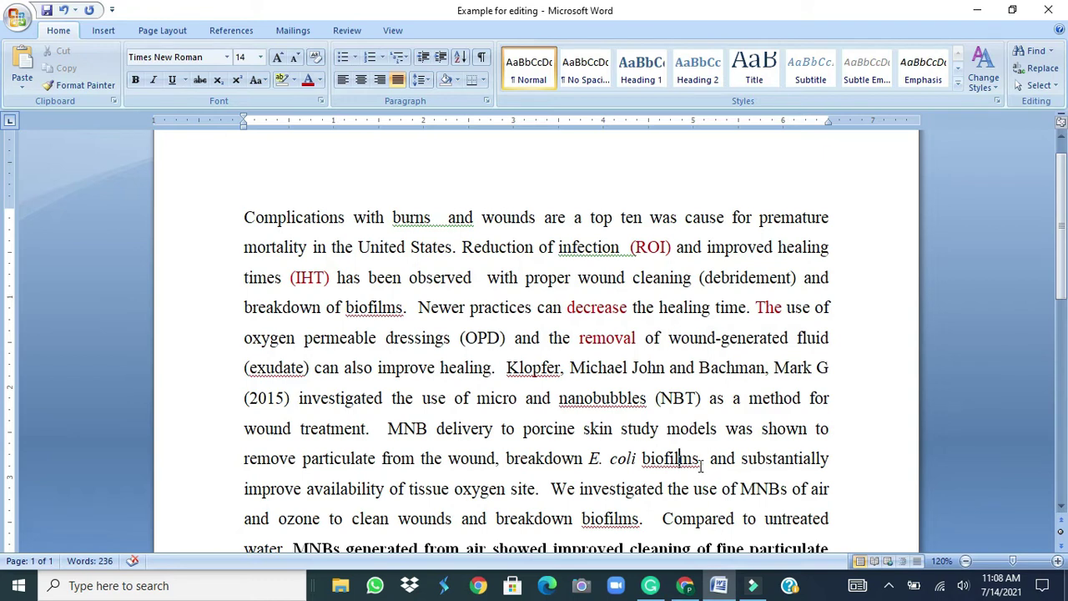
Add the flagged word "biofilms" to the spelling dictionary
{"action": "right_click", "coordinate": [669, 464]}
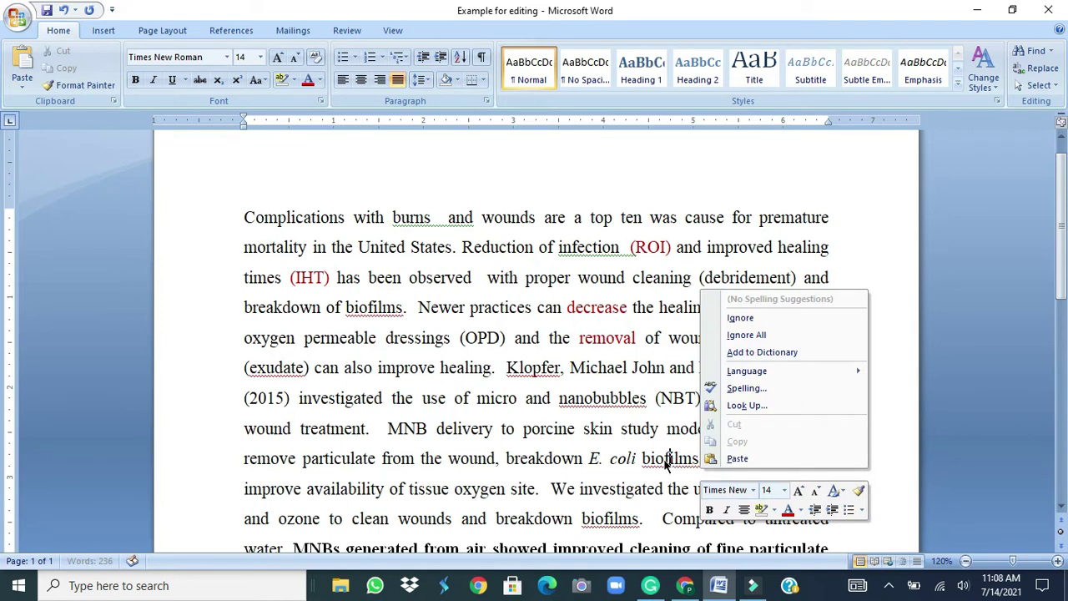
{"action": "right_click", "coordinate": [620, 517]}
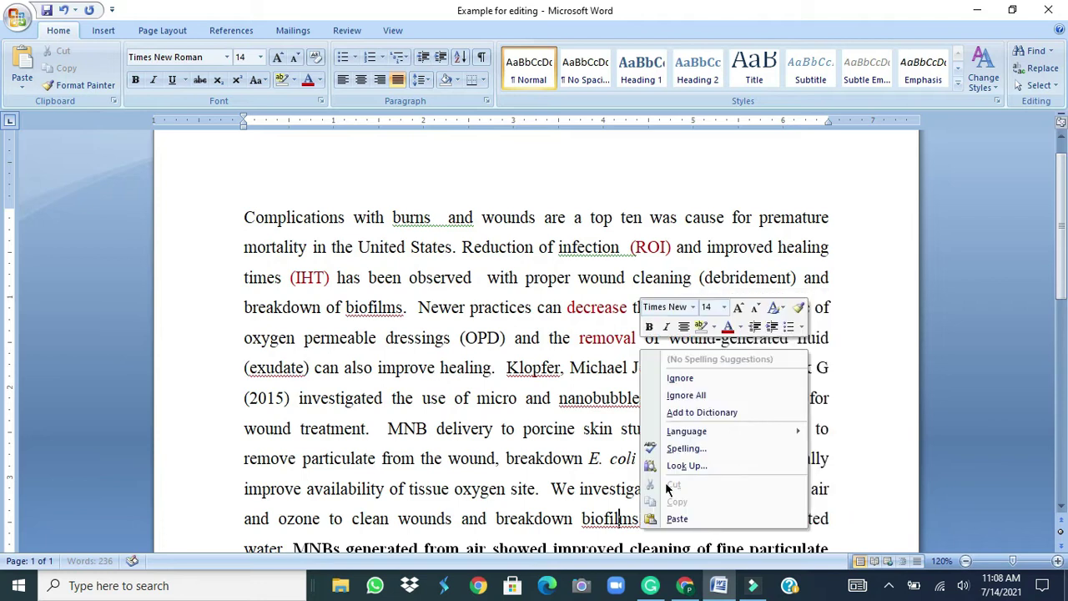
{"action": "left_click", "coordinate": [692, 412]}
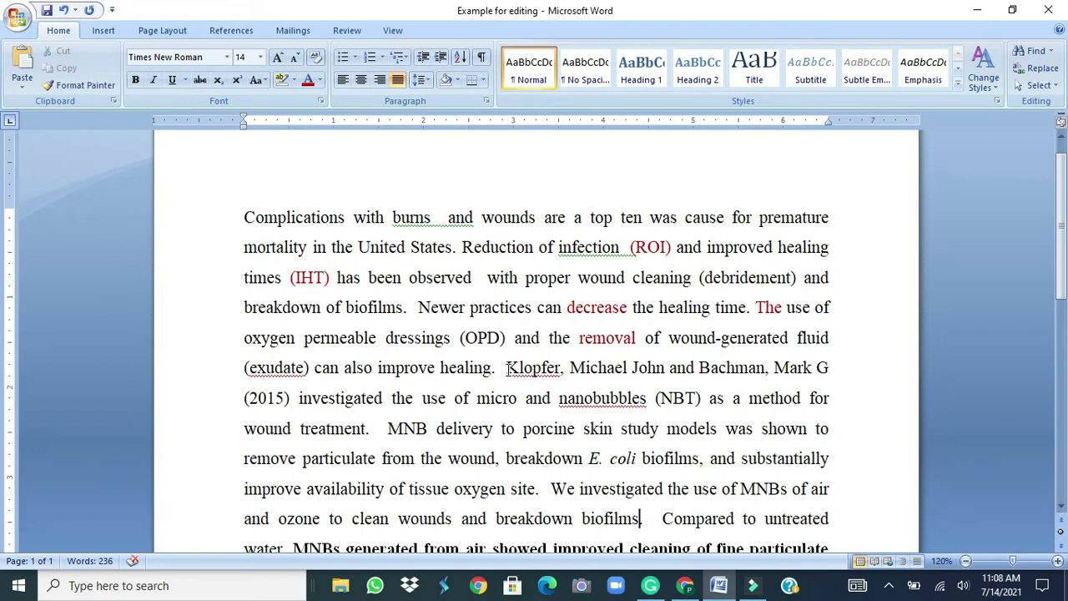
Copy the entire document text, then close the document without saving the changes
{"action": "right_click", "coordinate": [543, 368]}
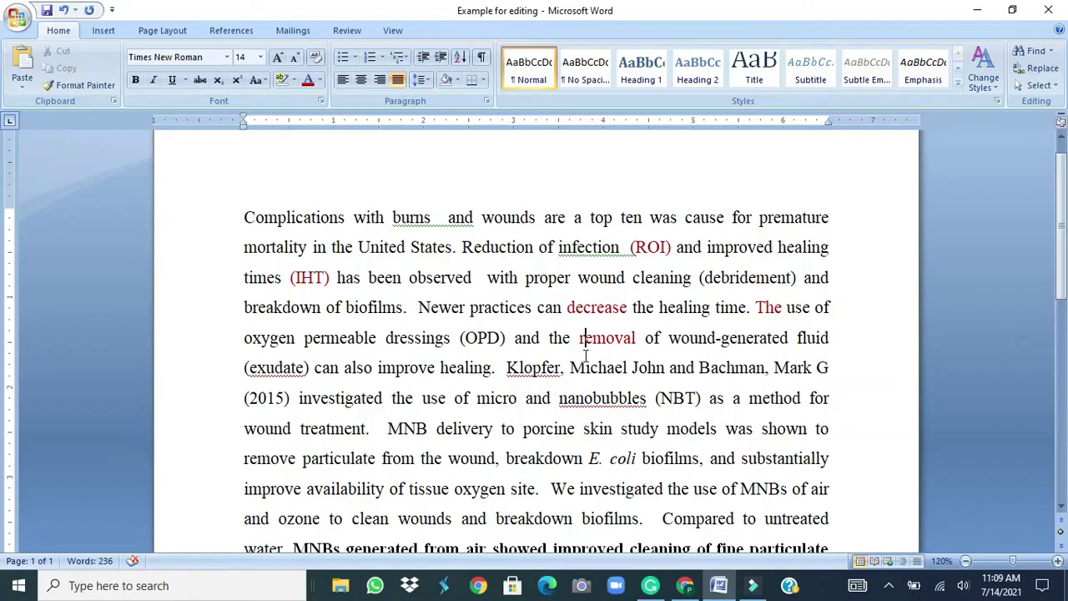
{"action": "key", "text": "ctrl+a"}
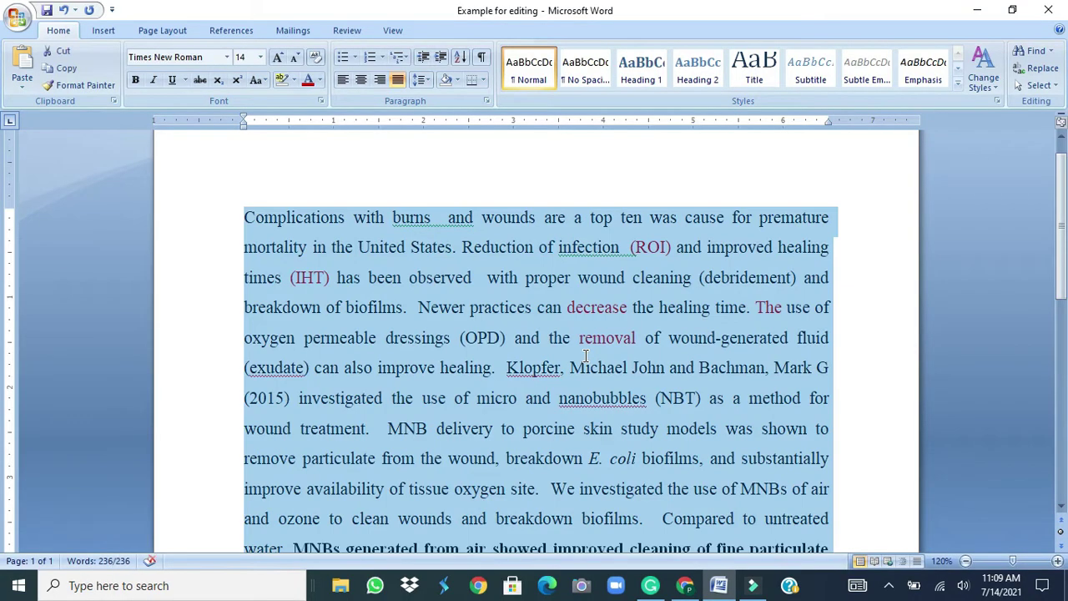
{"action": "left_click", "coordinate": [833, 398]}
{"action": "left_click", "coordinate": [1048, 10]}
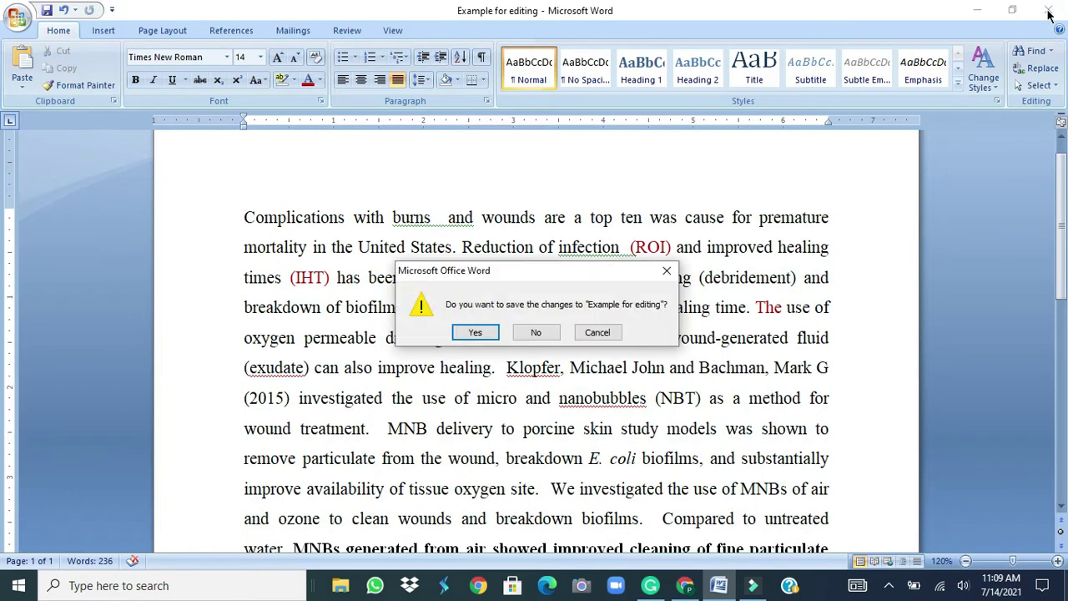
{"action": "left_click", "coordinate": [536, 332]}
Switch to Grammarly and paste the copied text into a new untitled document
{"action": "left_click", "coordinate": [678, 589]}
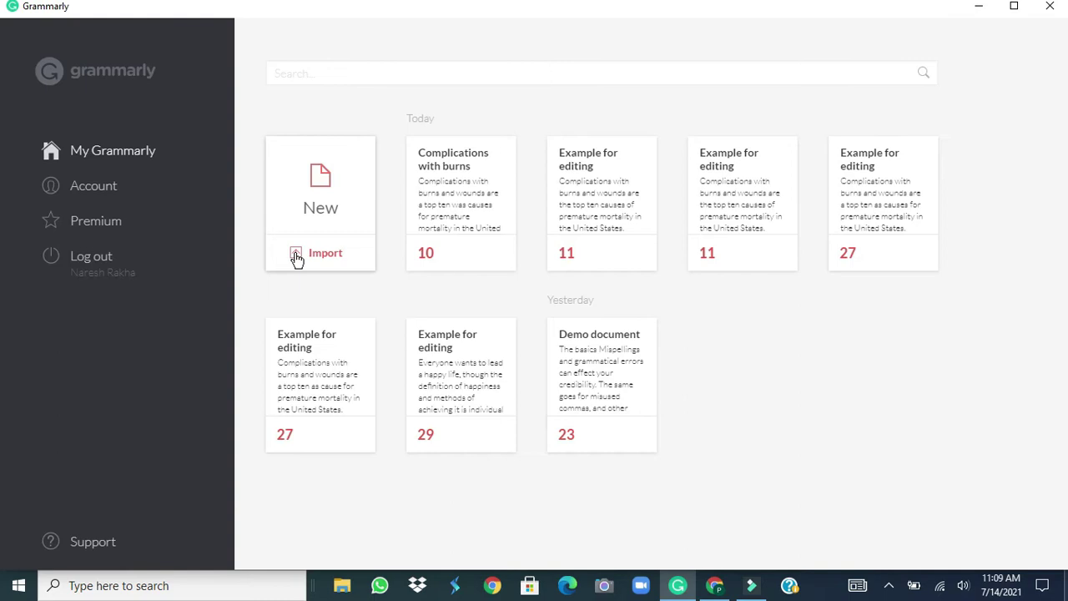
{"action": "left_click", "coordinate": [296, 255]}
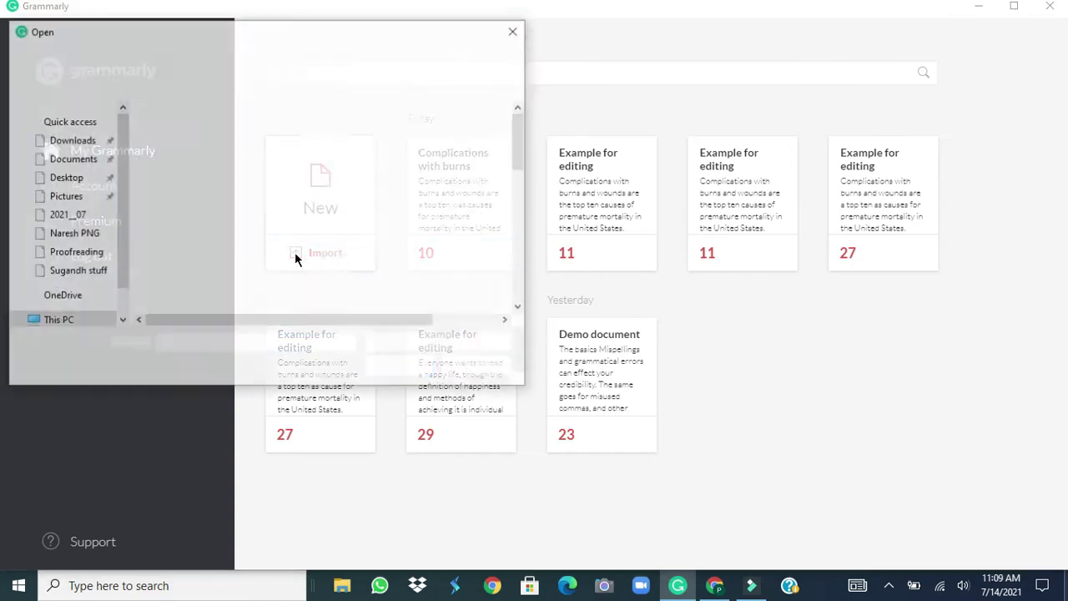
{"action": "left_click", "coordinate": [478, 366]}
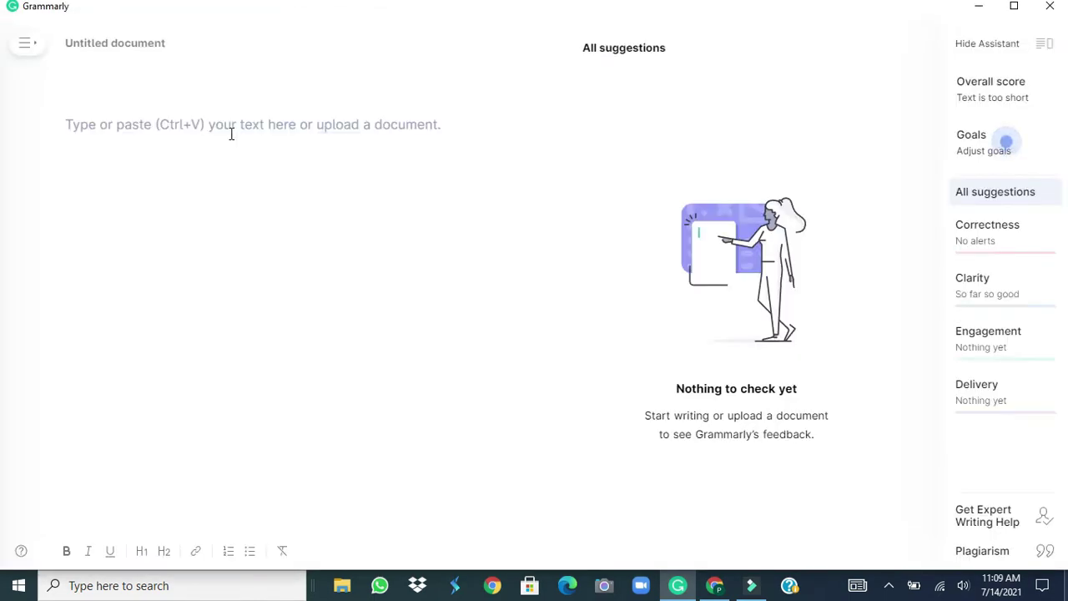
{"action": "key", "text": "ctrl+v"}
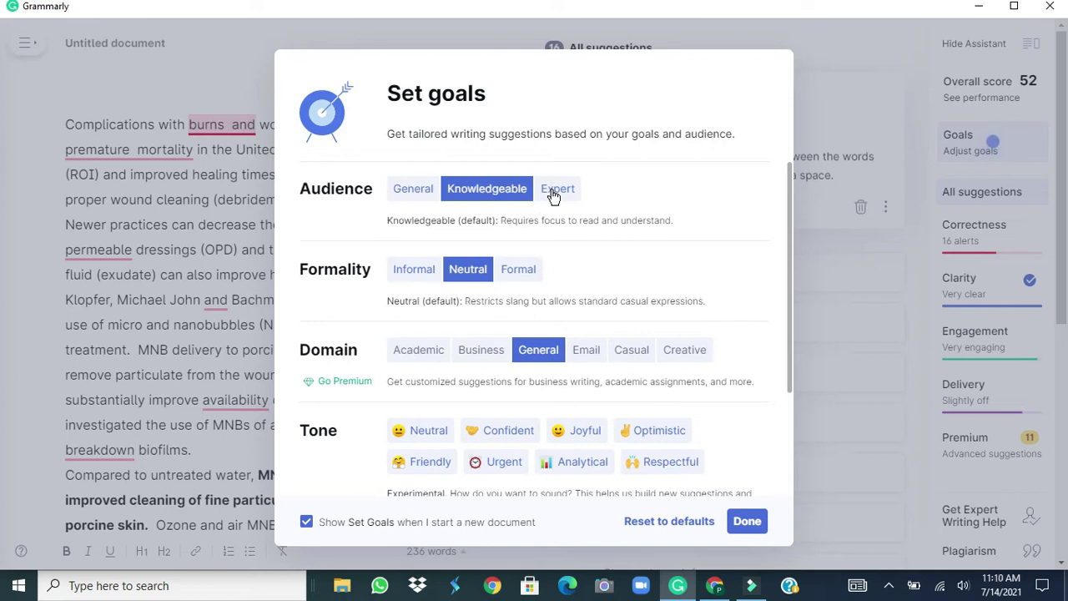
Set the audience to Expert in the writing goals and apply them
{"action": "left_click", "coordinate": [555, 191]}
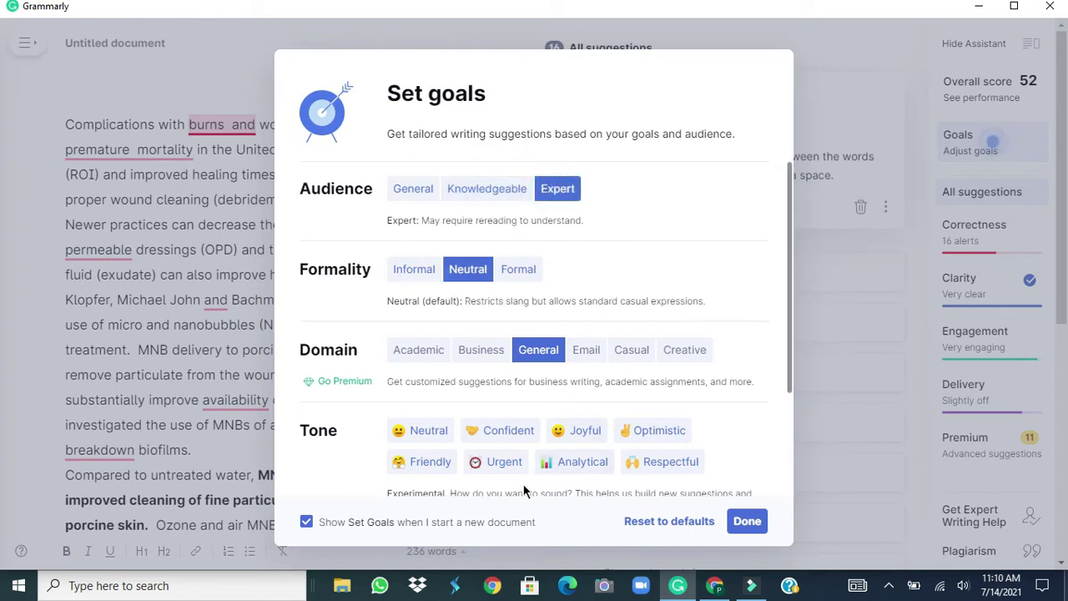
{"action": "left_click", "coordinate": [752, 523]}
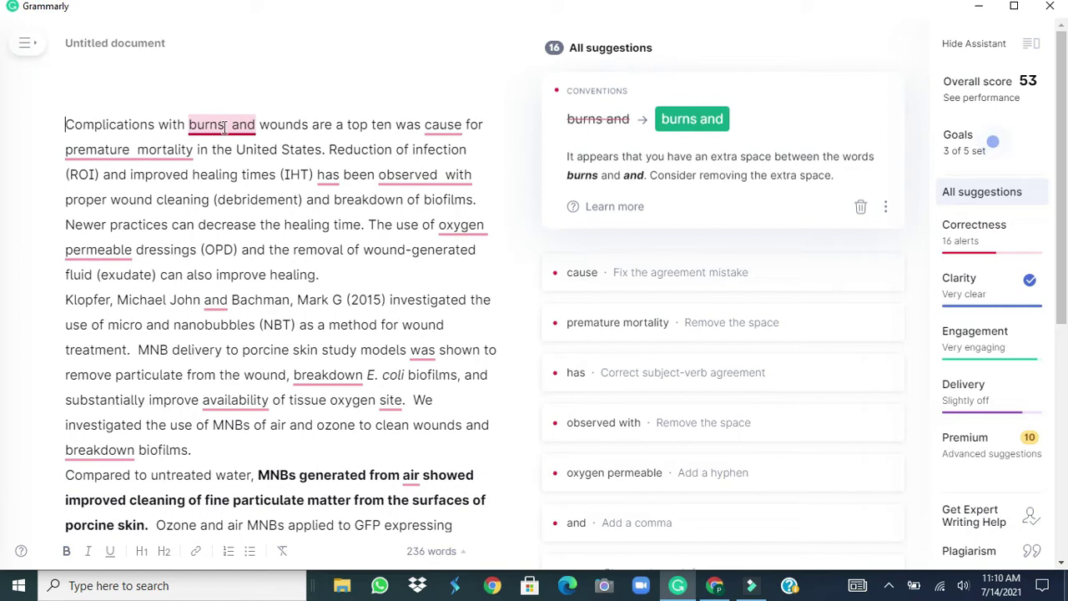
Accept the suggestions that remove the extra space in "burns and" and change "cause" to "causes"
{"action": "left_click", "coordinate": [676, 125]}
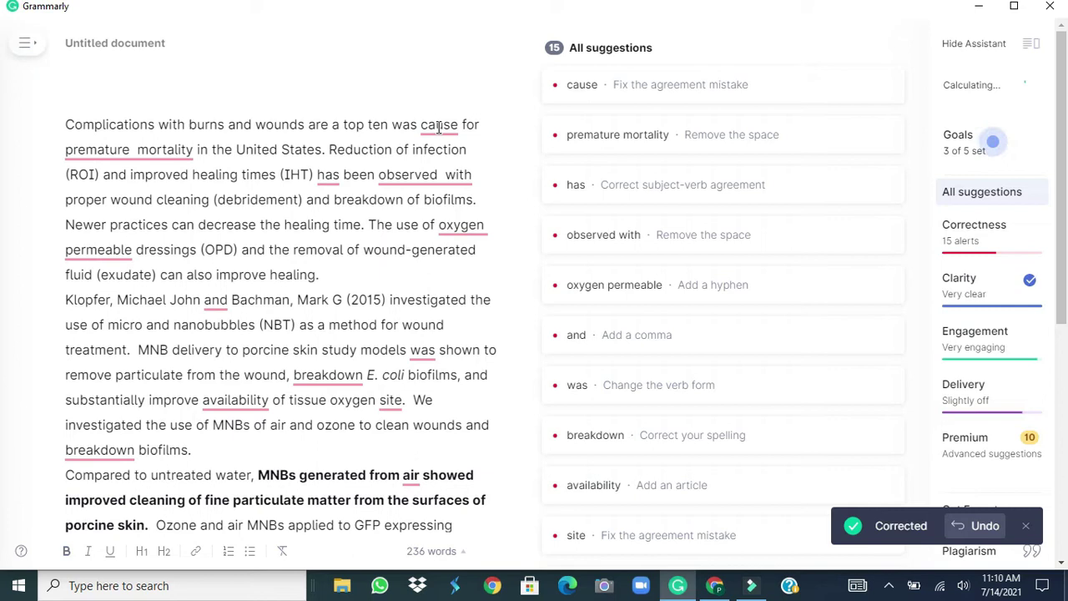
{"action": "left_click", "coordinate": [626, 87]}
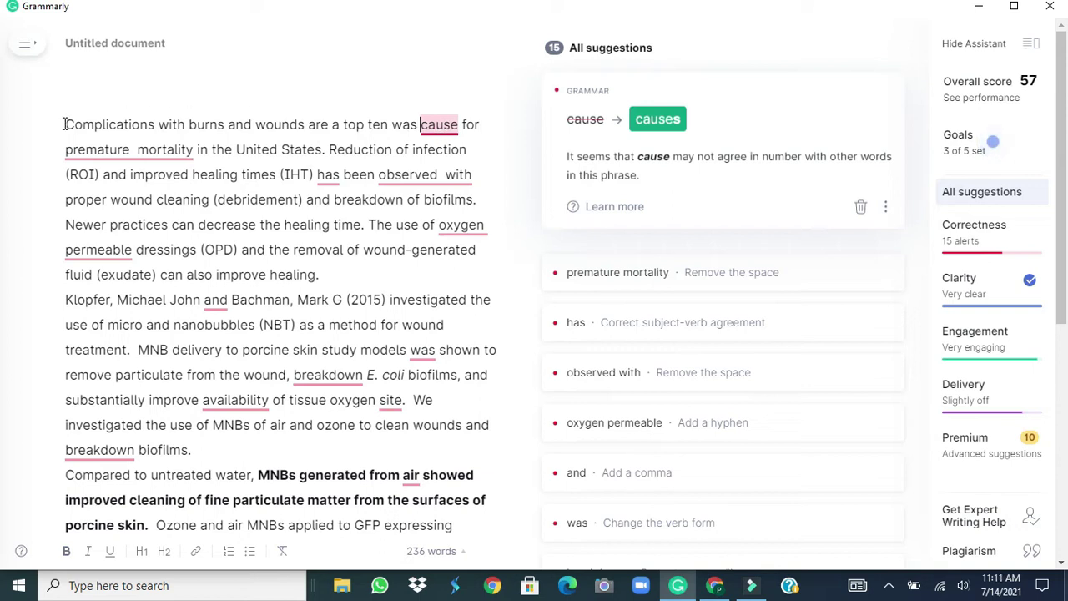
{"action": "left_click", "coordinate": [655, 122]}
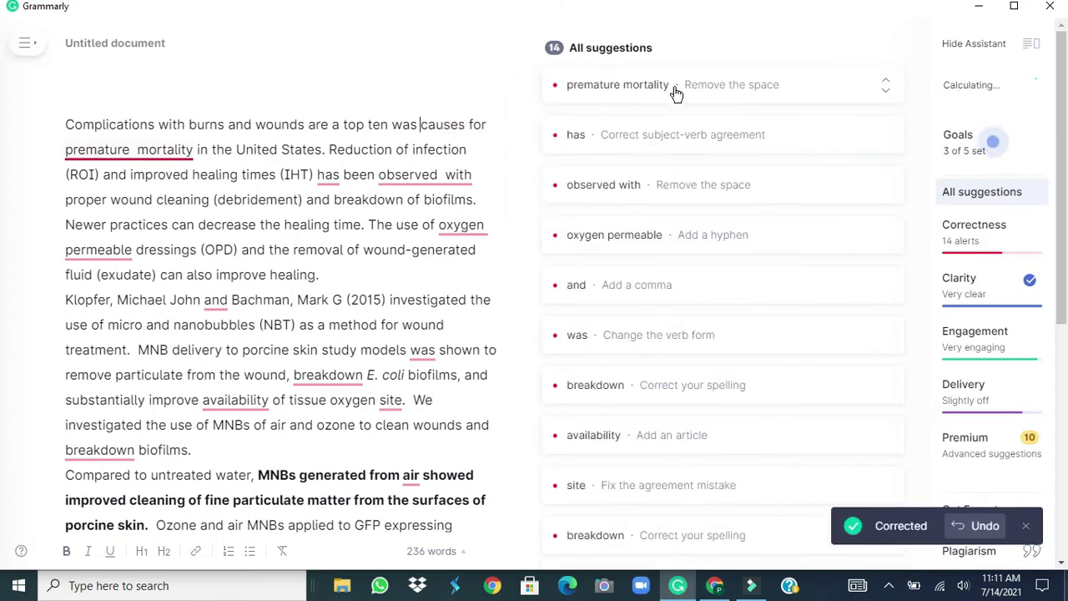
Accept the suggestions that remove the extra space in "premature mortality" and change "has" to "have"
{"action": "left_click", "coordinate": [676, 93]}
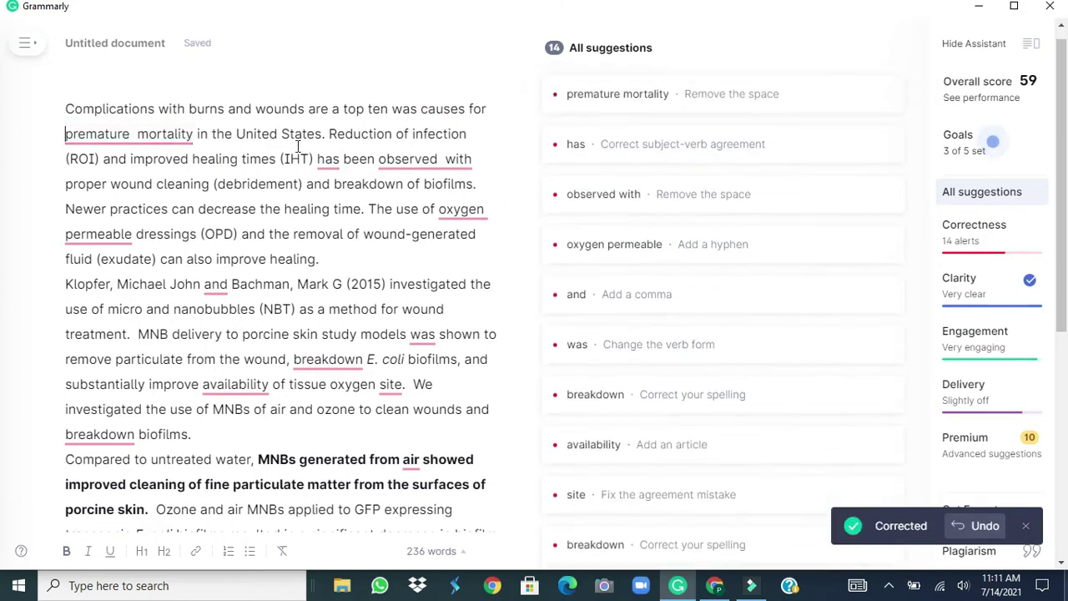
{"action": "left_click", "coordinate": [654, 106]}
{"action": "left_click", "coordinate": [636, 129]}
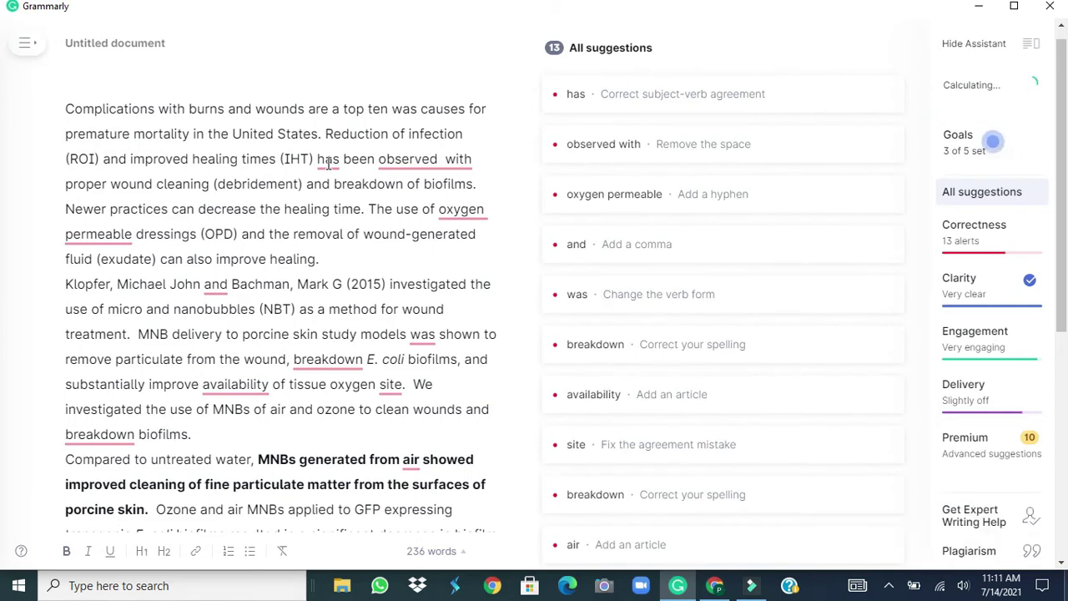
{"action": "left_click", "coordinate": [328, 164]}
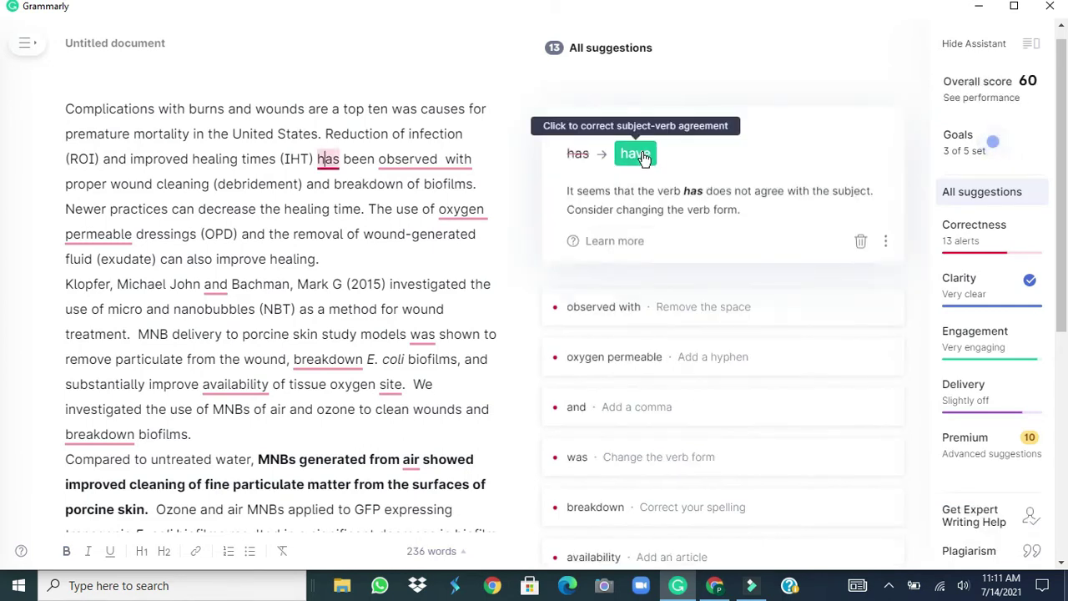
{"action": "left_click", "coordinate": [635, 155]}
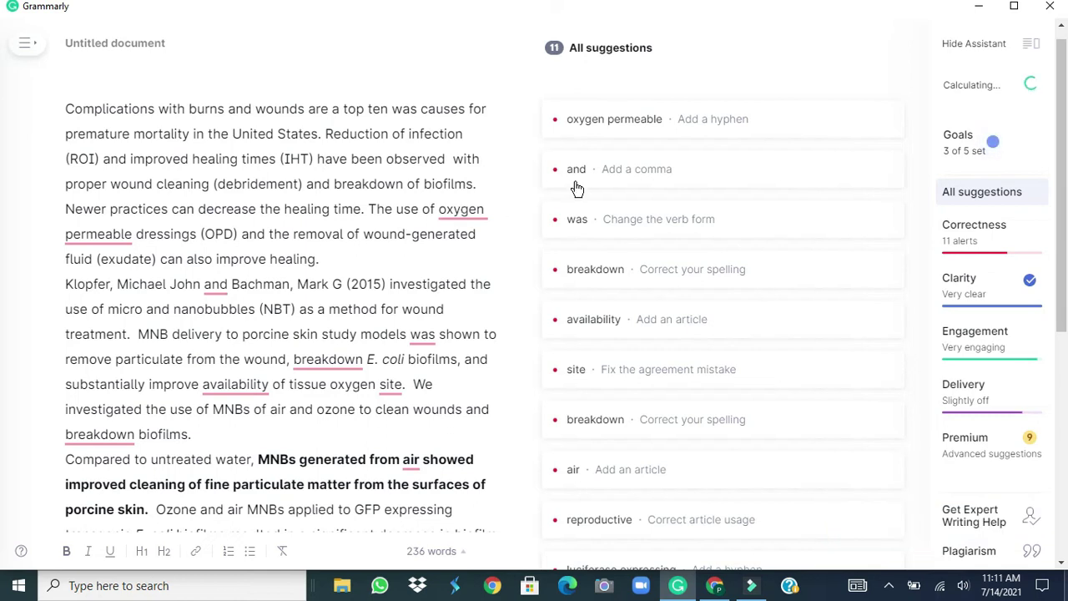
Accept the suggestions that hyphenate "oxygen-permeable" and add a comma before "and" in the author citation
{"action": "left_click", "coordinate": [622, 126]}
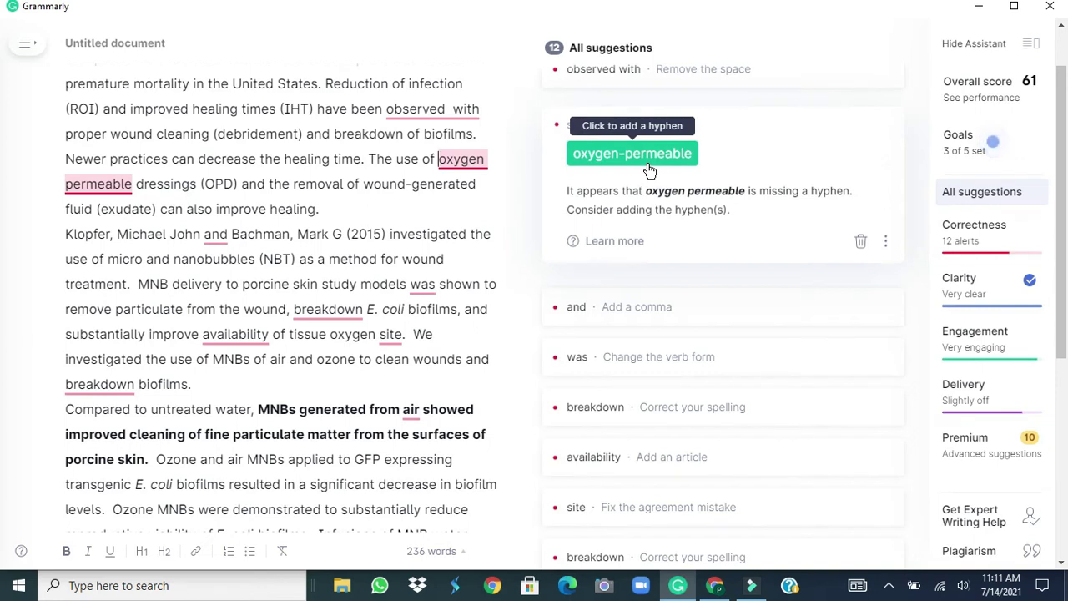
{"action": "left_click", "coordinate": [634, 162]}
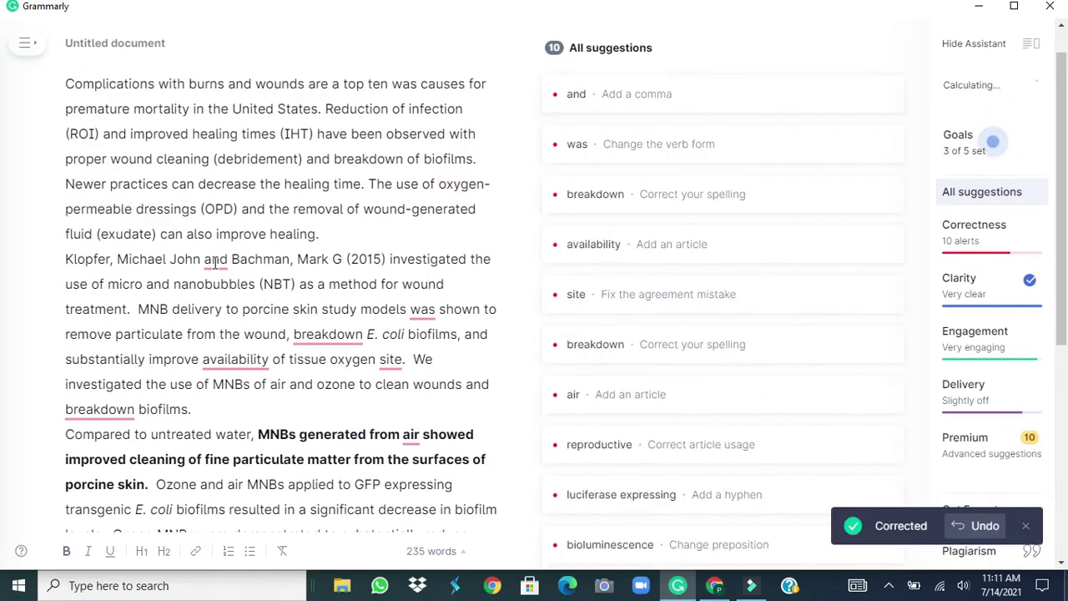
{"action": "left_click", "coordinate": [215, 263]}
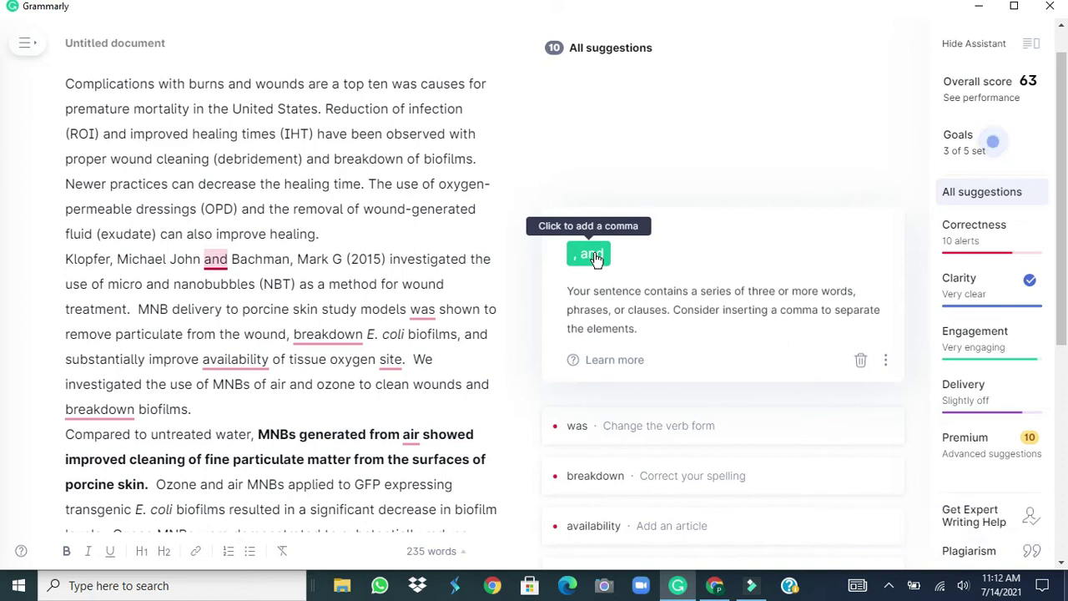
{"action": "left_click", "coordinate": [595, 260]}
Accept the suggestions that change "was" to "were" after "study models" and "breakdown" to "break down" before "E. coli biofilms"
{"action": "left_click", "coordinate": [618, 219]}
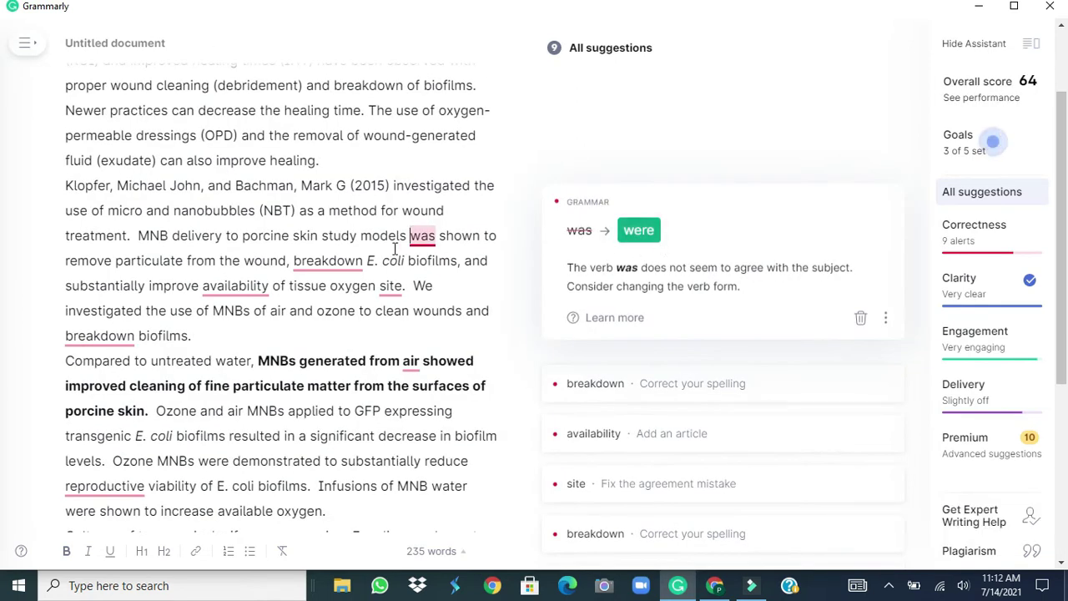
{"action": "left_click", "coordinate": [639, 234]}
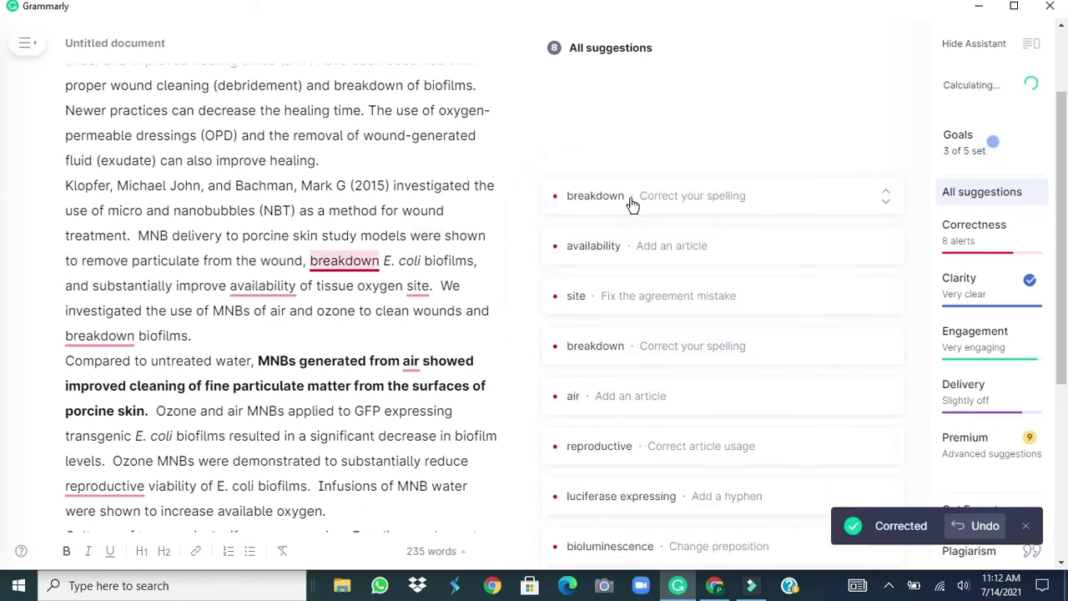
{"action": "left_click", "coordinate": [632, 200]}
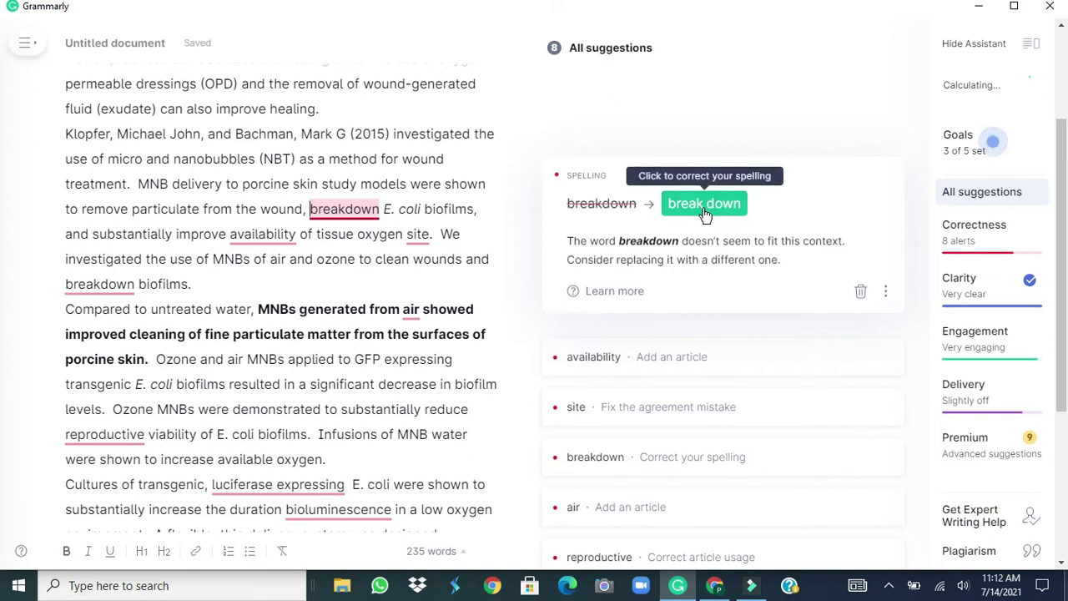
{"action": "left_click", "coordinate": [706, 214]}
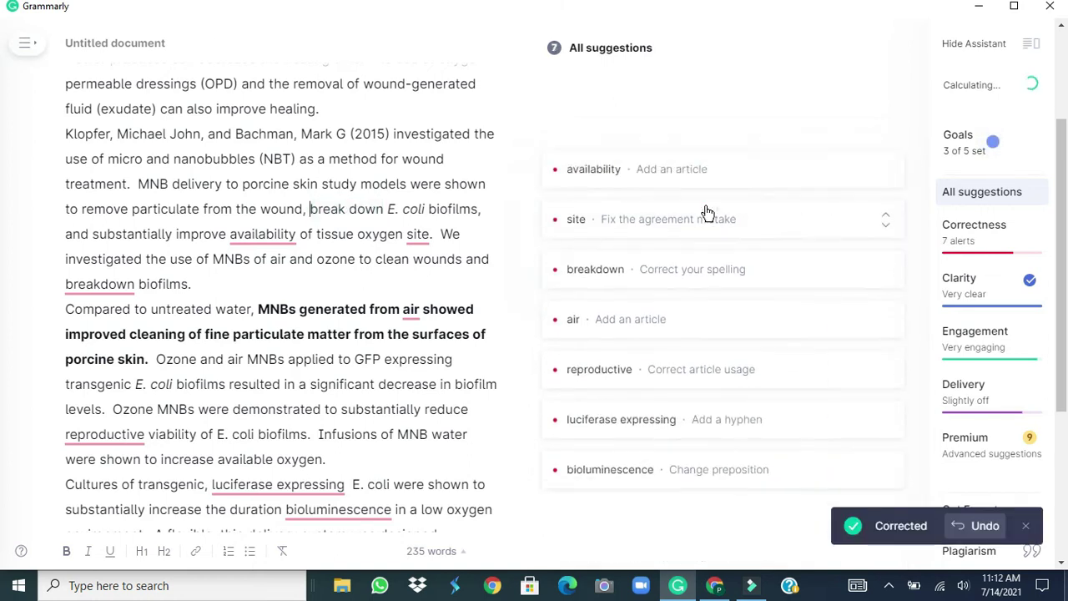
Accept the suggestions that change "availability" to "the availability" and "site" to "sites" in the tissue oxygen phrase
{"action": "left_click", "coordinate": [275, 236]}
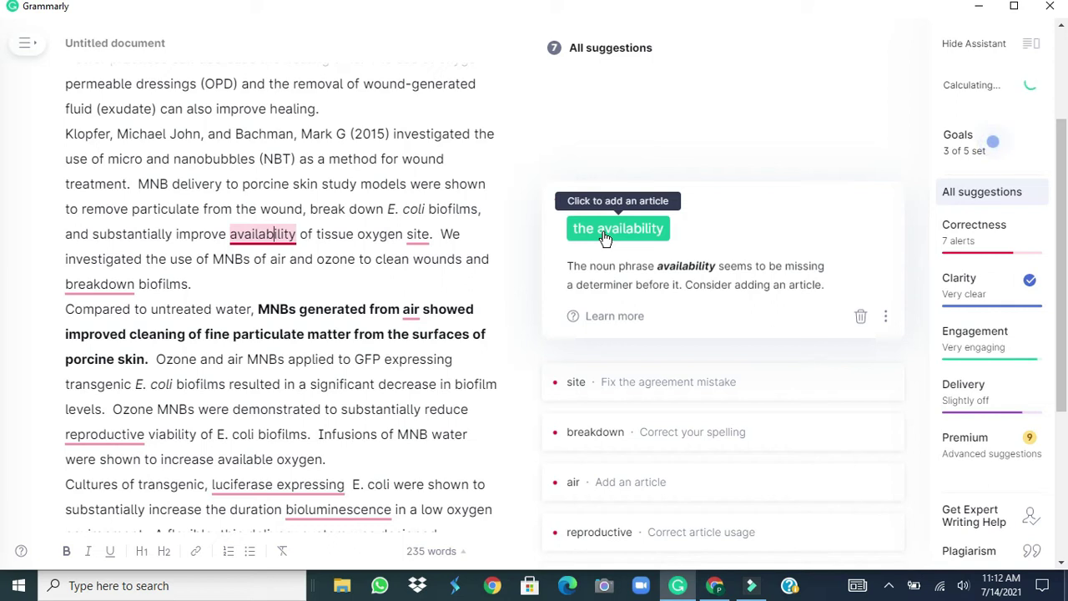
{"action": "left_click", "coordinate": [605, 234]}
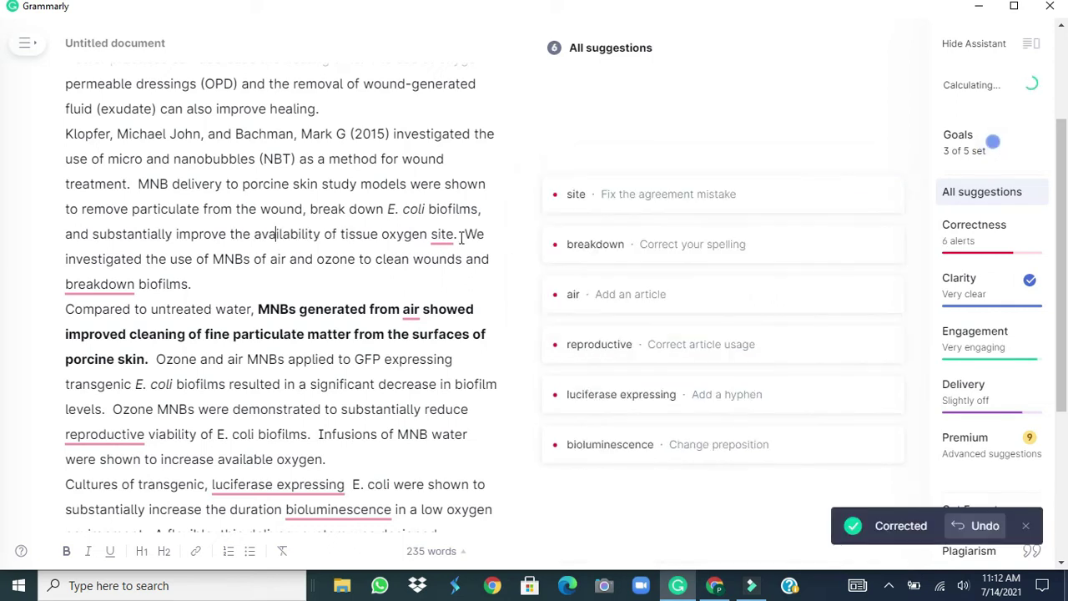
{"action": "left_click", "coordinate": [592, 198]}
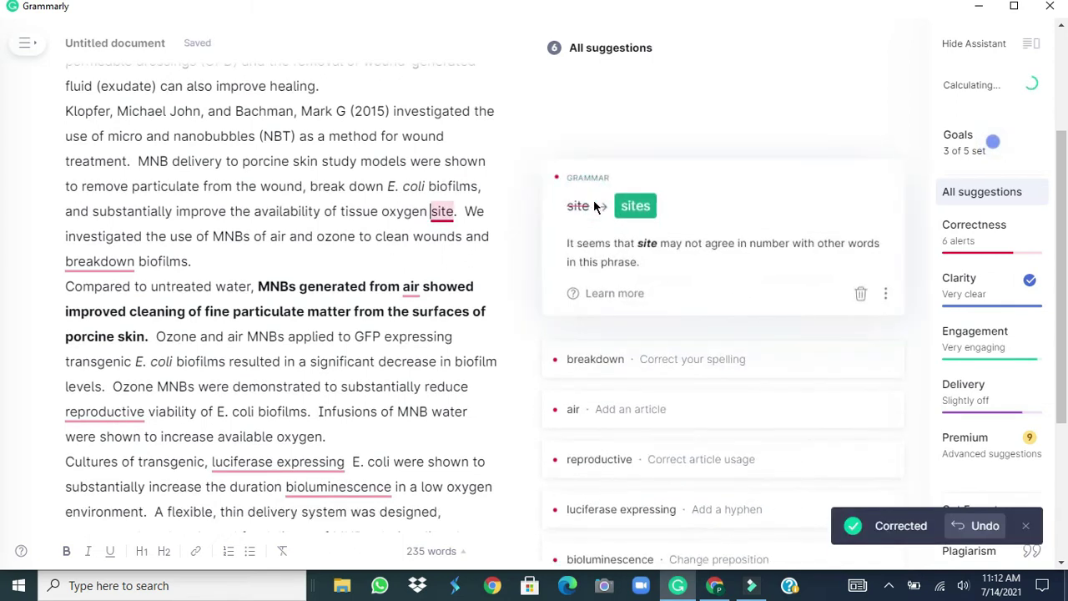
{"action": "left_click", "coordinate": [595, 200]}
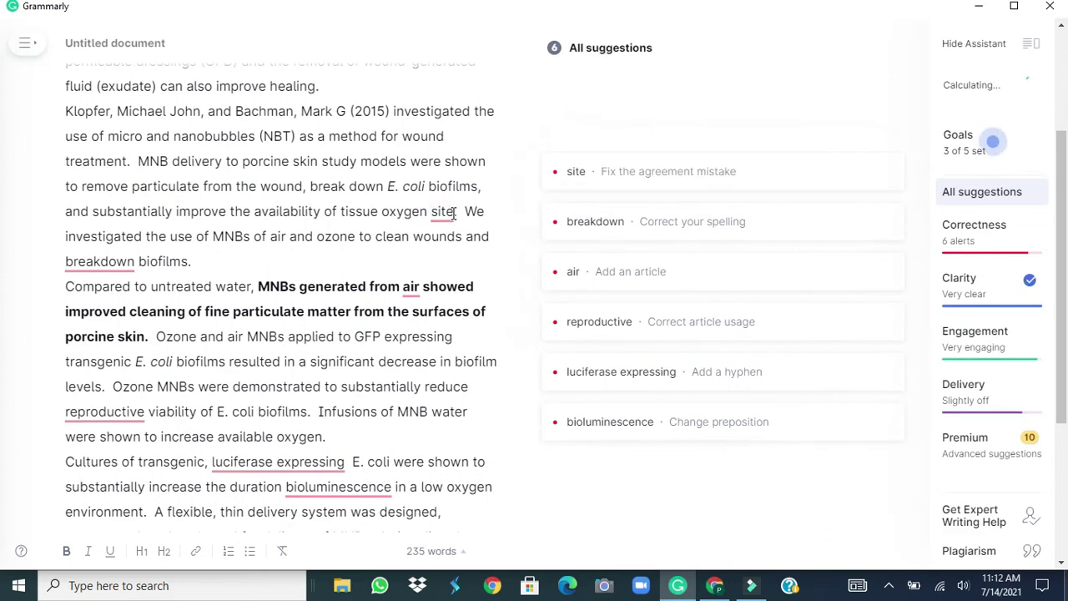
{"action": "left_click", "coordinate": [624, 180]}
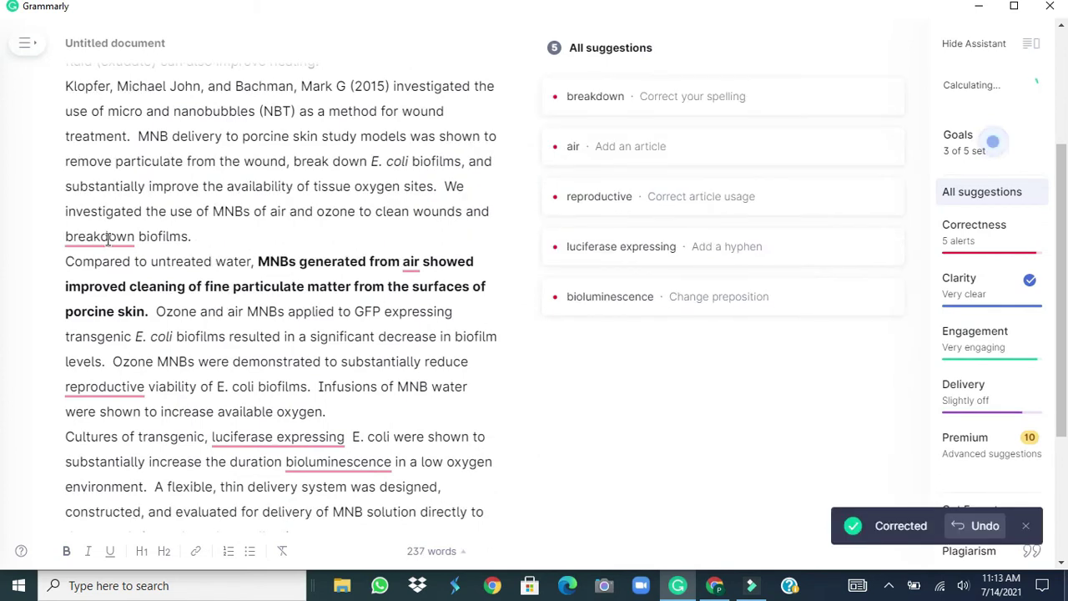
Accept the suggestions that change "breakdown" to "break down" after "clean wounds and" and "air" to "the air" in the bold sentence
{"action": "left_click", "coordinate": [108, 238]}
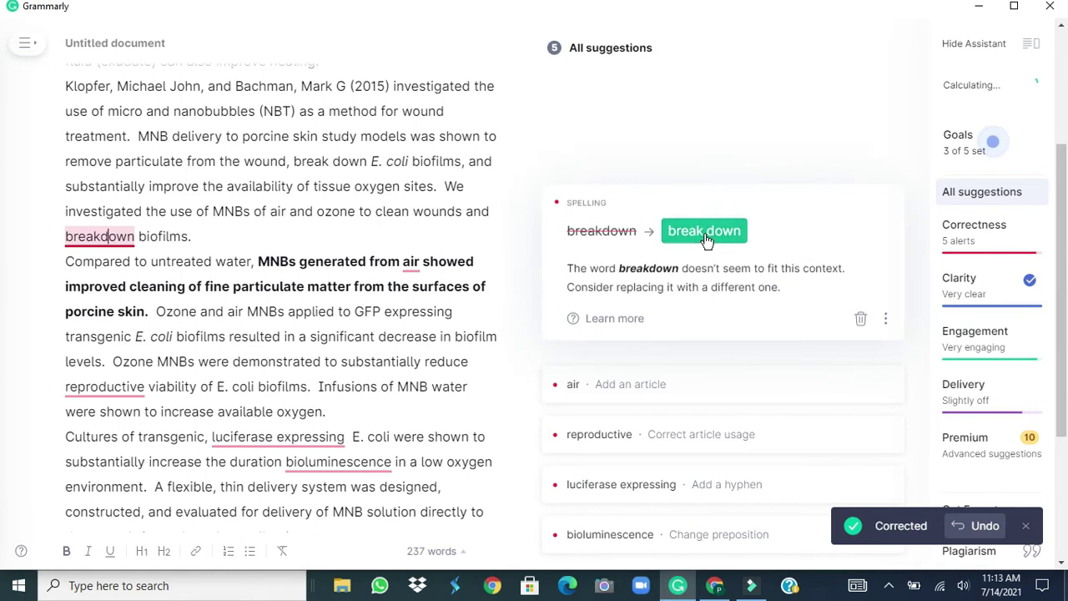
{"action": "left_click", "coordinate": [706, 231]}
{"action": "left_click", "coordinate": [410, 264]}
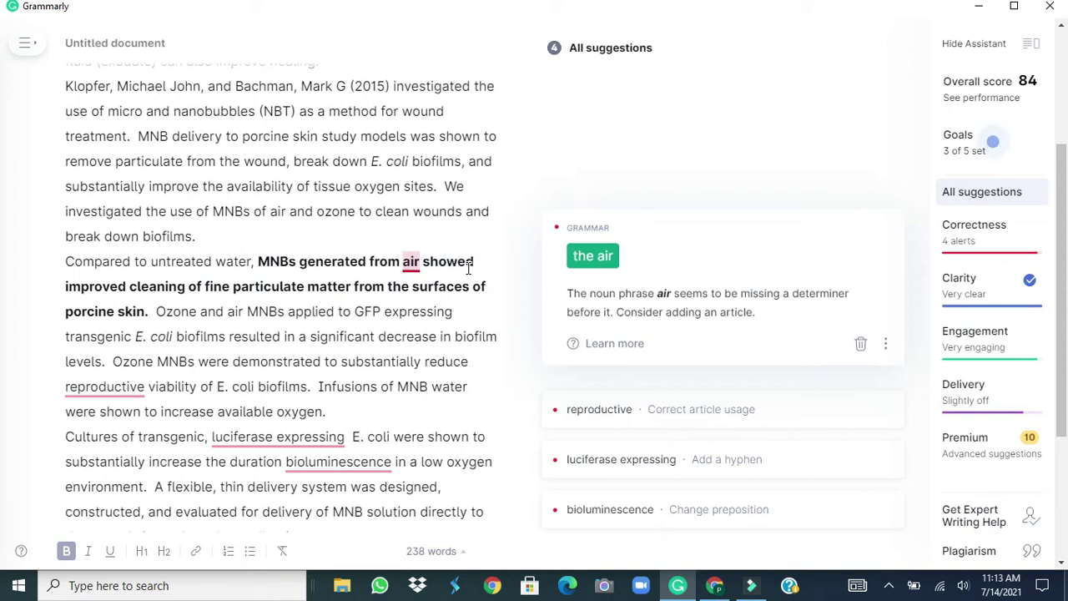
{"action": "left_click", "coordinate": [604, 263]}
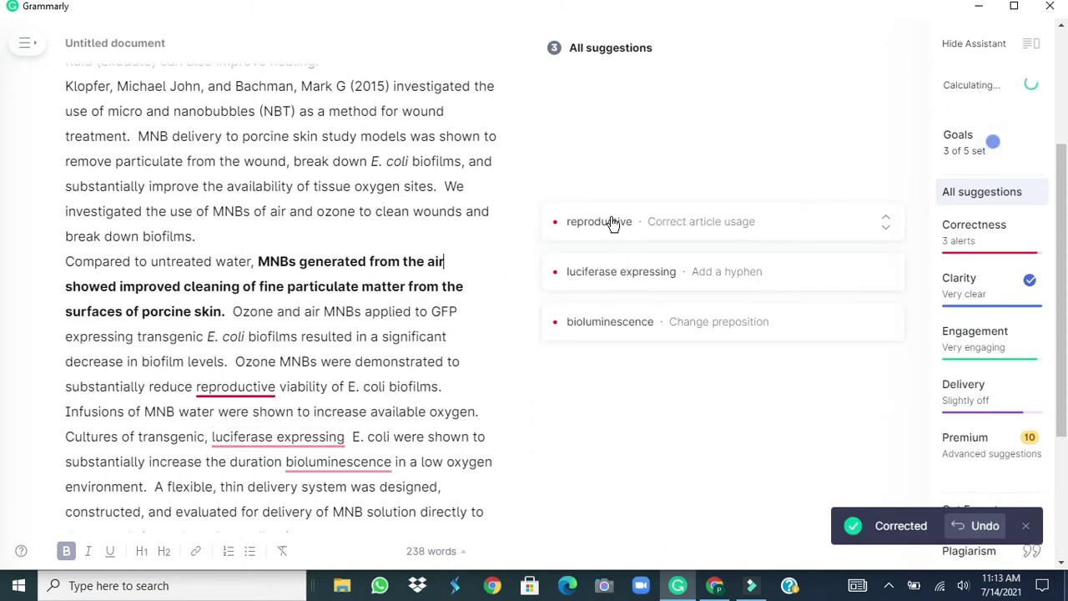
Accept the suggestions that change "reproductive" to "the reproductive" and hyphenate "luciferase-expressing"
{"action": "left_click", "coordinate": [614, 226]}
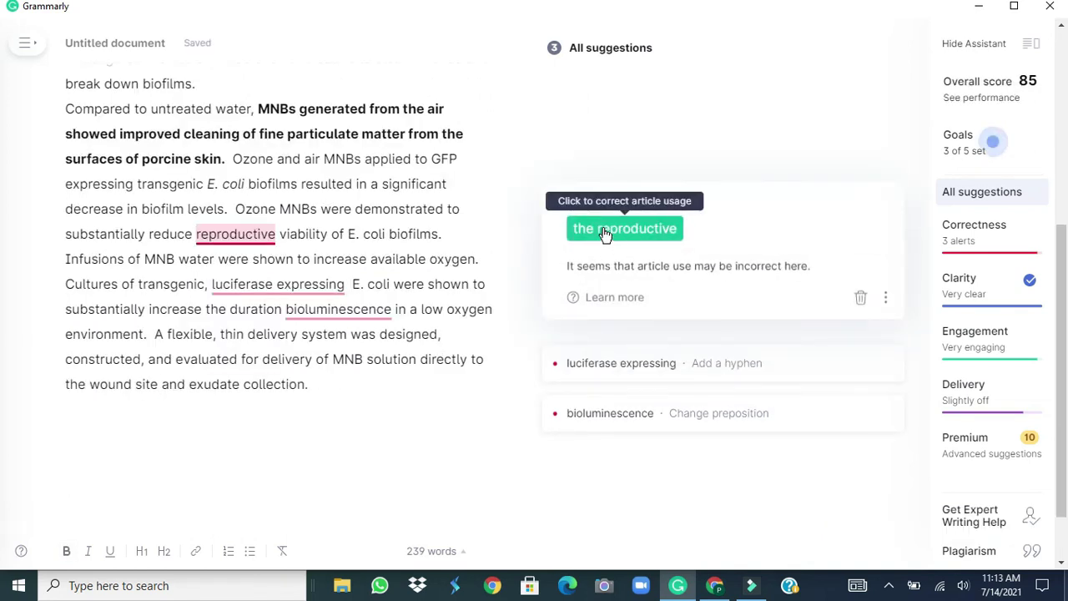
{"action": "left_click", "coordinate": [605, 232]}
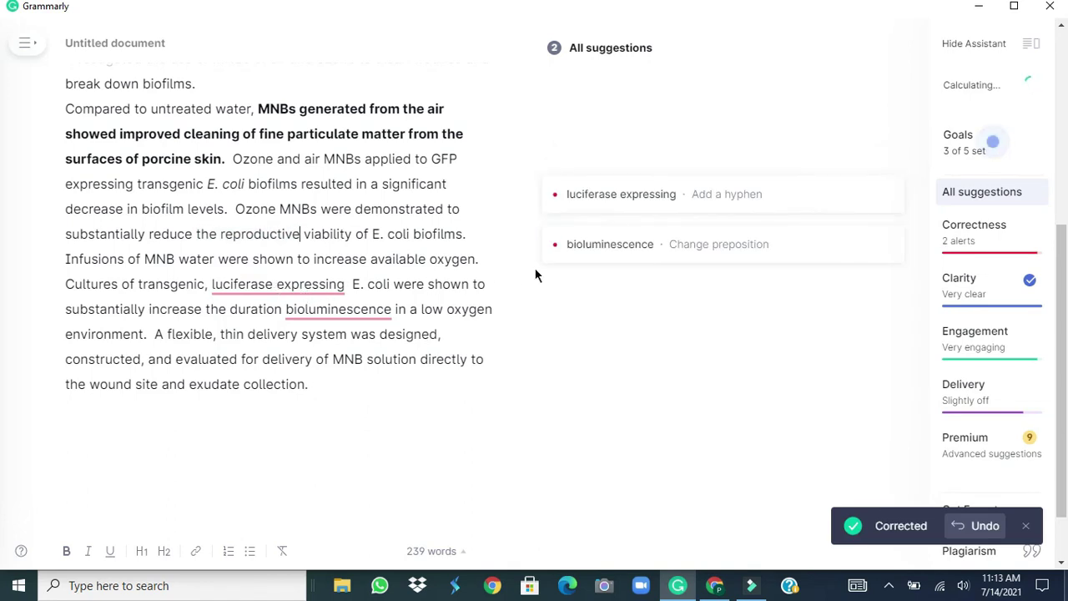
{"action": "left_click", "coordinate": [628, 198]}
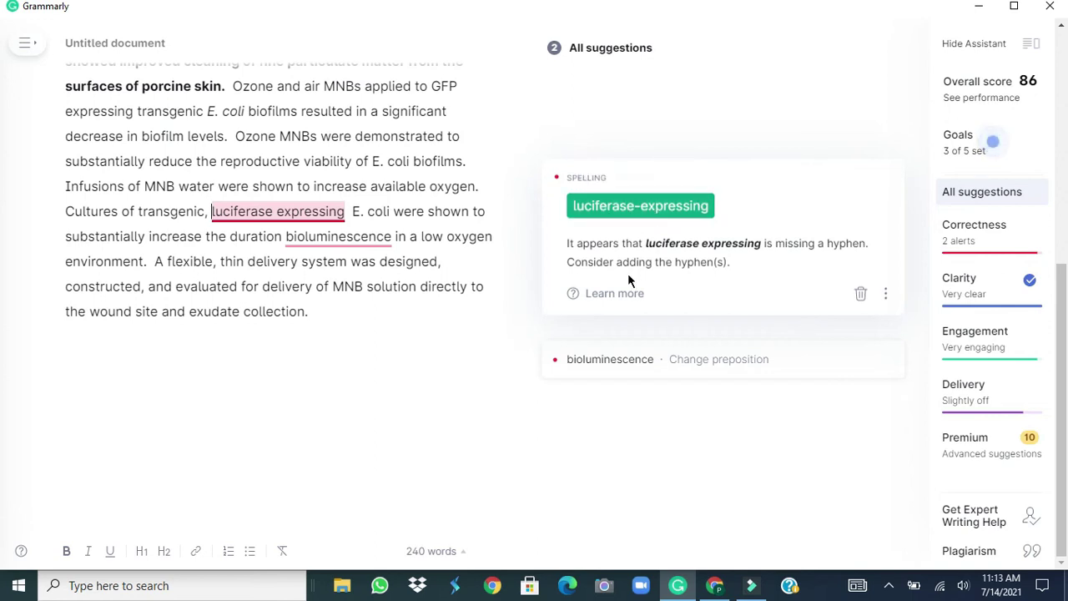
{"action": "left_click", "coordinate": [641, 207]}
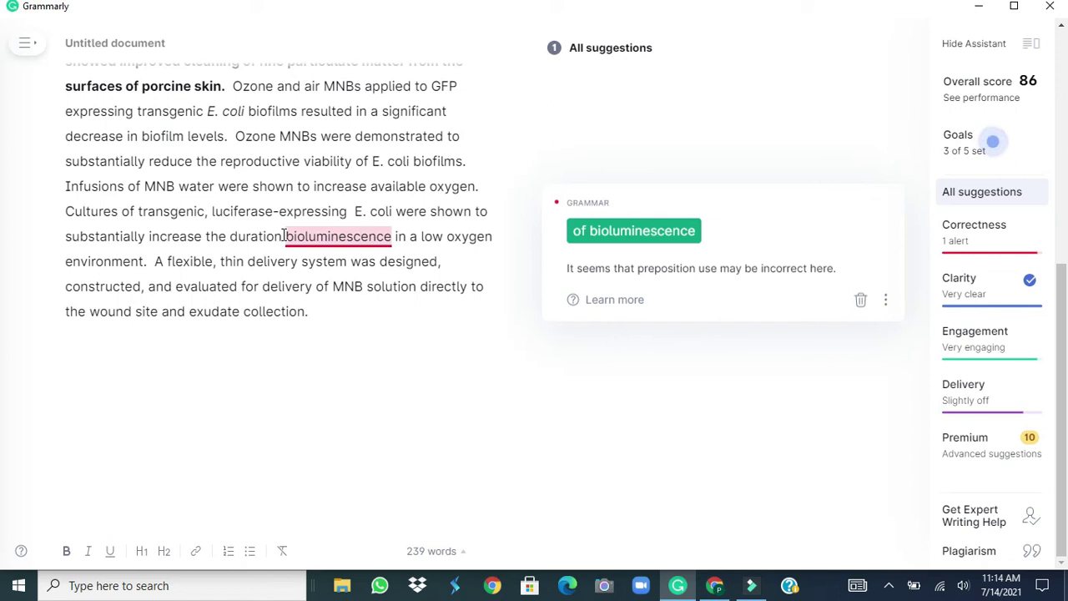
Accept the suggestion that changes "bioluminescence" to "of bioluminescence" and review the corrected abstract back to its beginning
{"action": "left_click", "coordinate": [646, 240]}
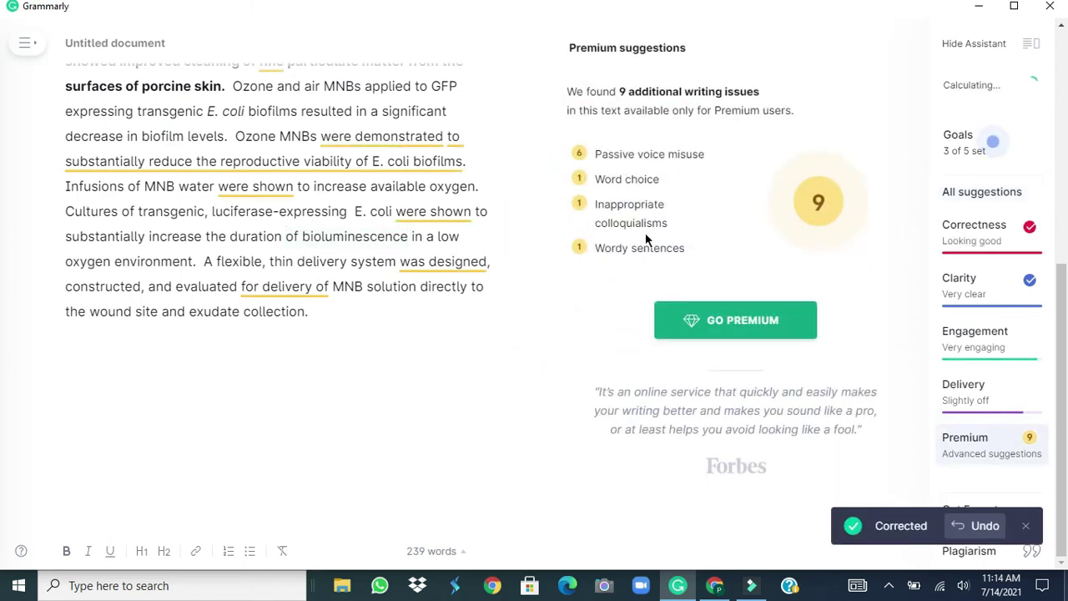
{"action": "scroll", "coordinate": [398, 332], "scroll_direction": "up", "scroll_amount": 3}
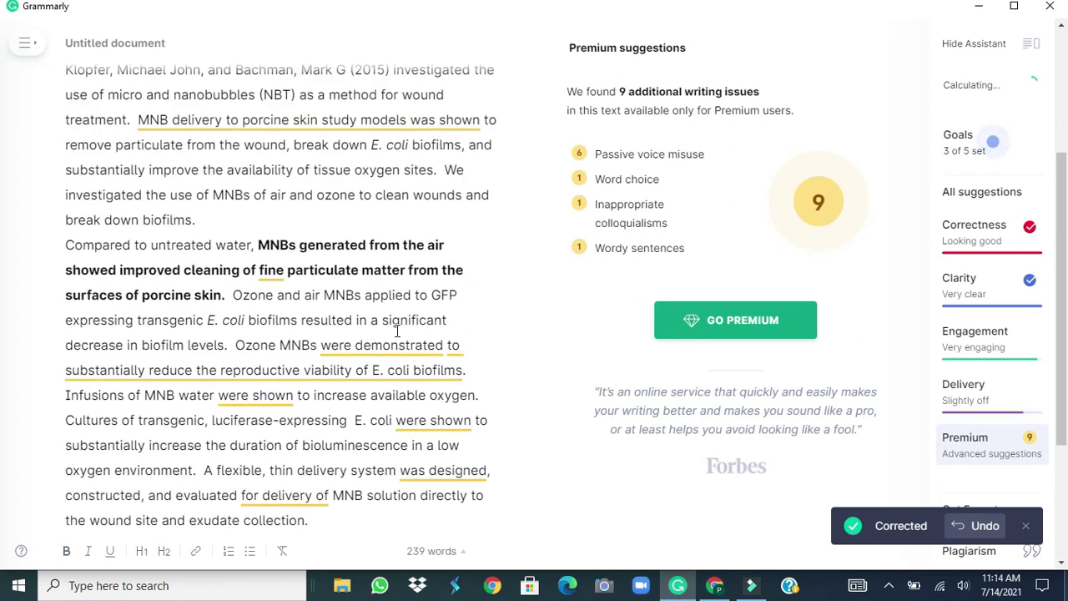
{"action": "scroll", "coordinate": [398, 332], "scroll_direction": "up", "scroll_amount": 3}
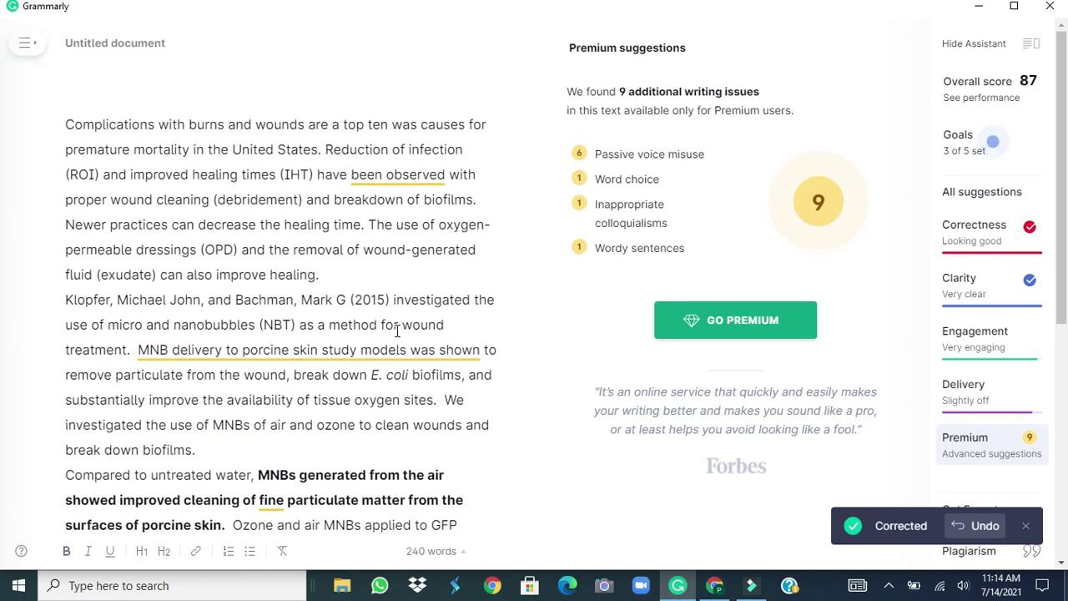